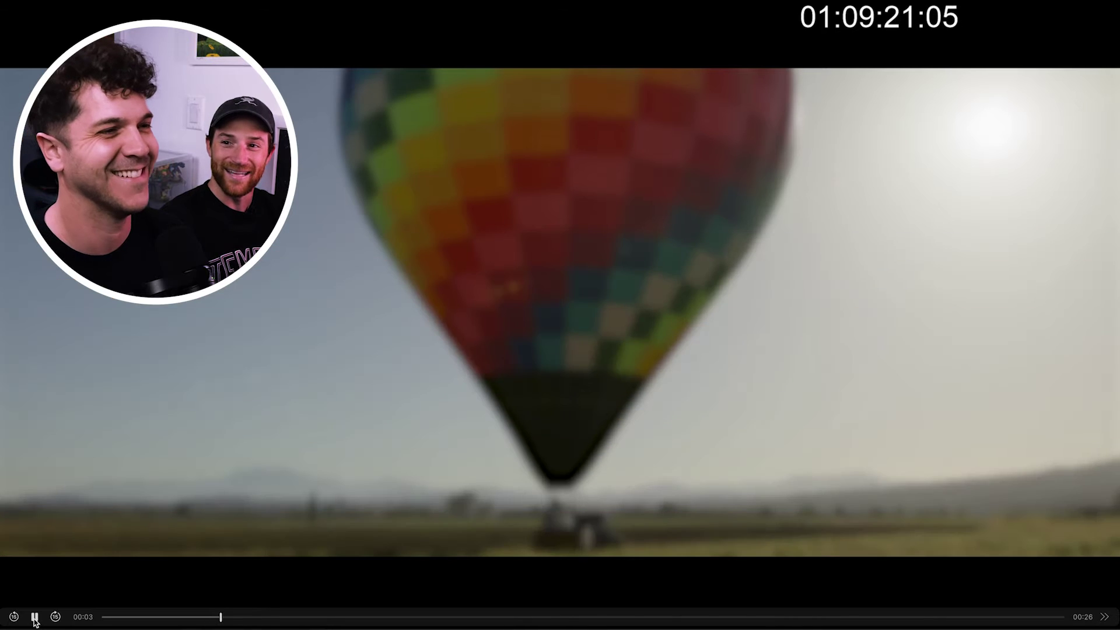
- Close the reference video and preview the SHOT01 marked still in the 003 PSD Marked Stills folder to examine the circled objects
{"action": "left_click", "coordinate": [37, 620]}
{"action": "key", "text": "space"}
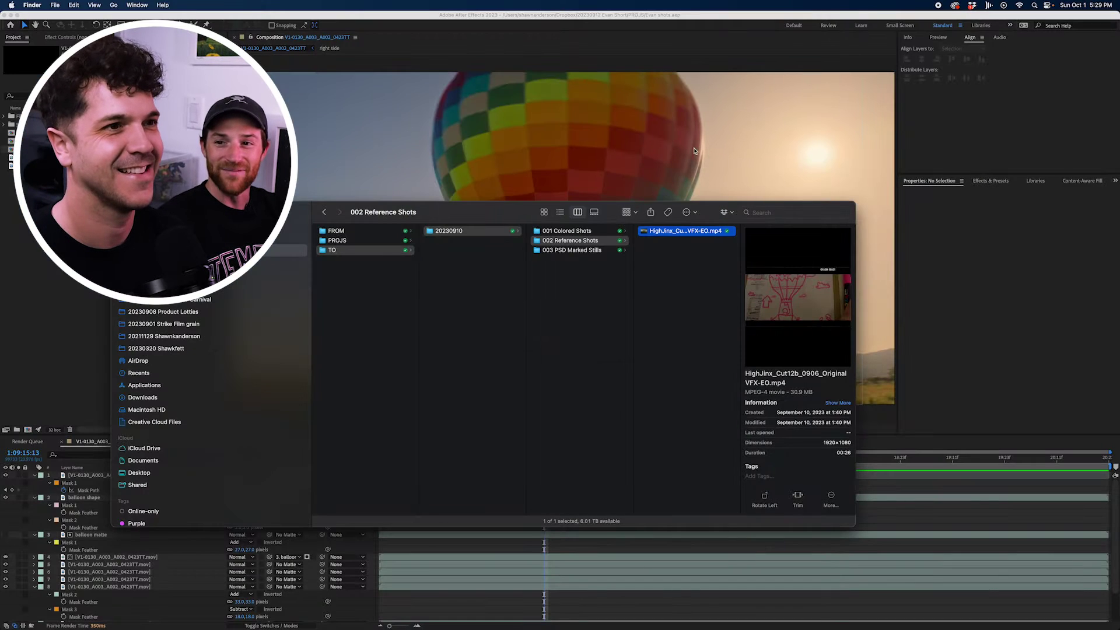
{"action": "left_click", "coordinate": [607, 250]}
{"action": "left_click", "coordinate": [673, 231]}
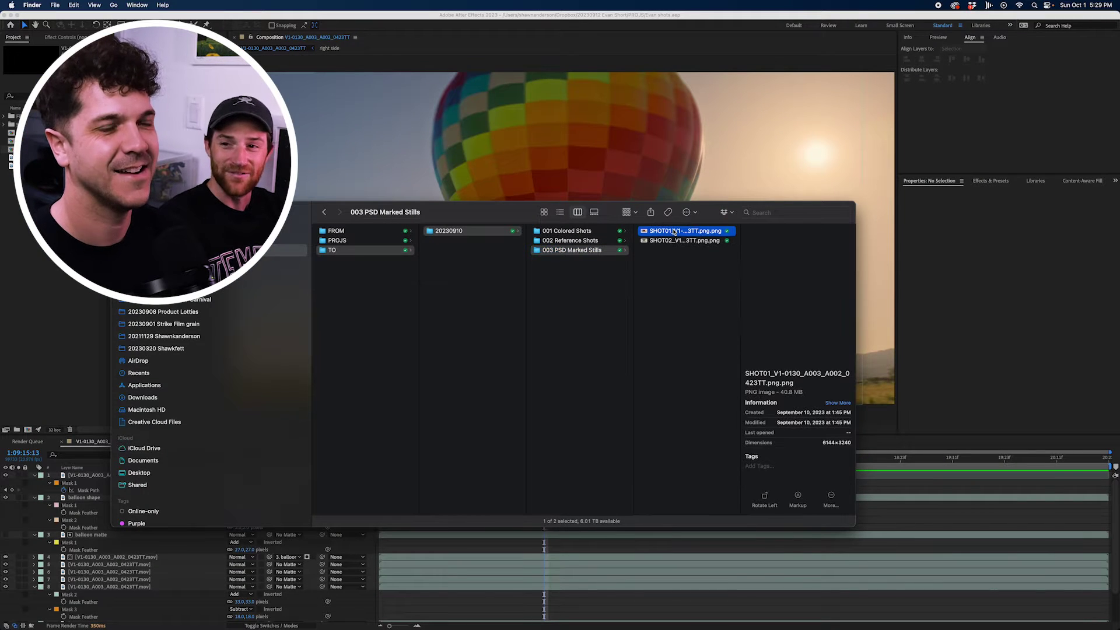
{"action": "key", "text": "space"}
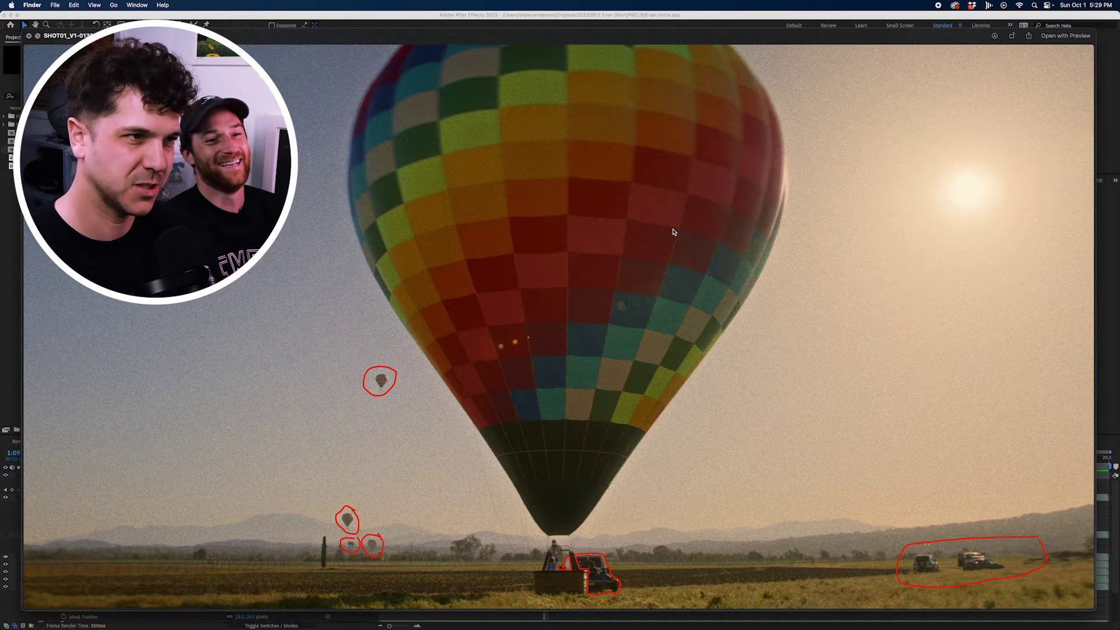
{"action": "key", "text": "space"}
- Preview the HighJinx_Cut12b_0906 reference video in the 002 Reference Shots folder and scrub through its balloon shots
{"action": "key", "text": "Left"}
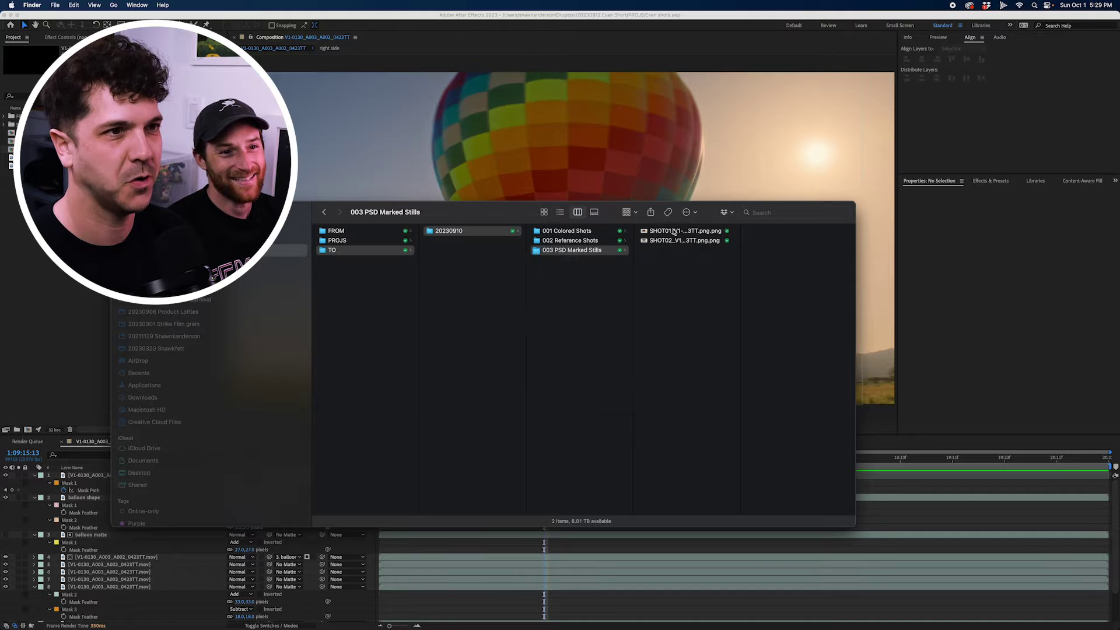
{"action": "key", "text": "Up"}
{"action": "key", "text": "Right"}
{"action": "key", "text": "space"}
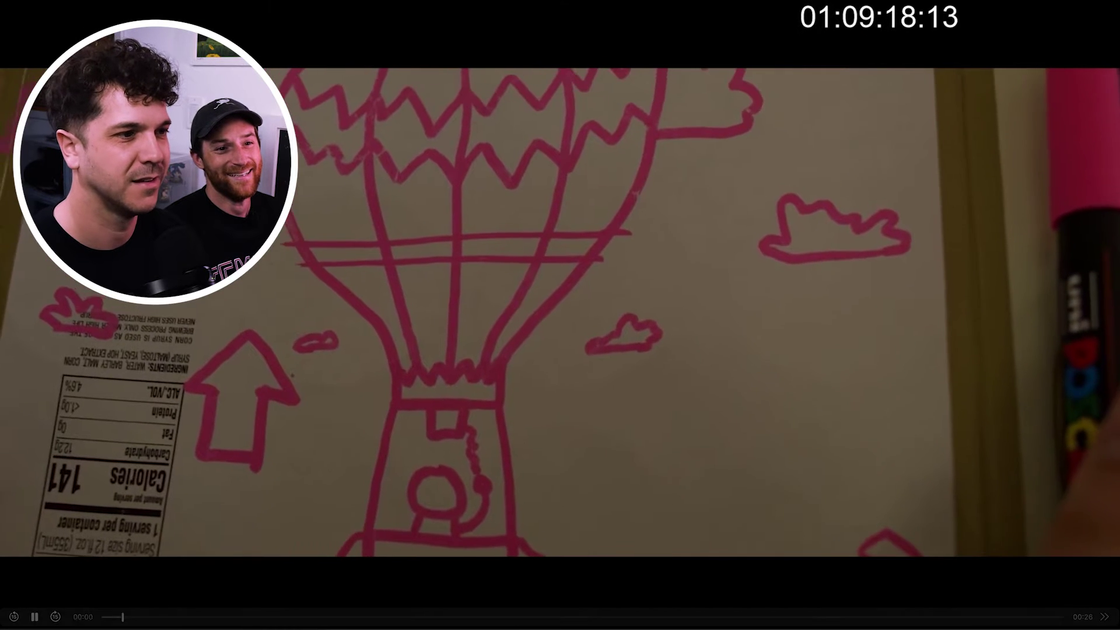
{"action": "left_click", "coordinate": [257, 617]}
{"action": "left_click_drag", "start_coordinate": [266, 617], "coordinate": [362, 618]}
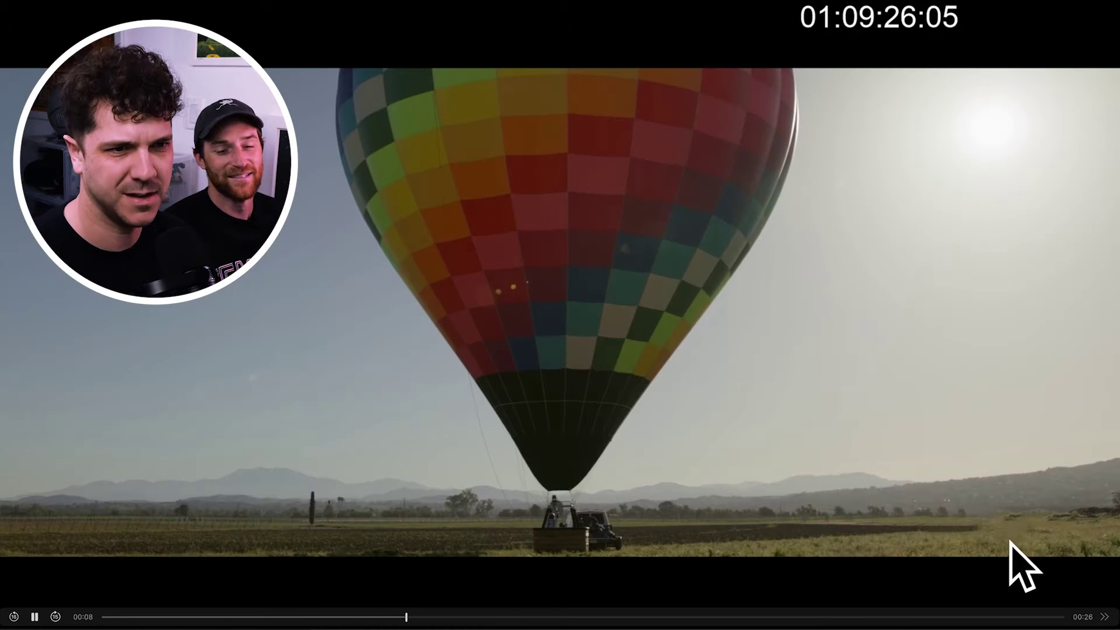
{"action": "left_click_drag", "start_coordinate": [476, 617], "coordinate": [893, 617]}
{"action": "left_click", "coordinate": [30, 618]}
{"action": "left_click", "coordinate": [30, 618]}
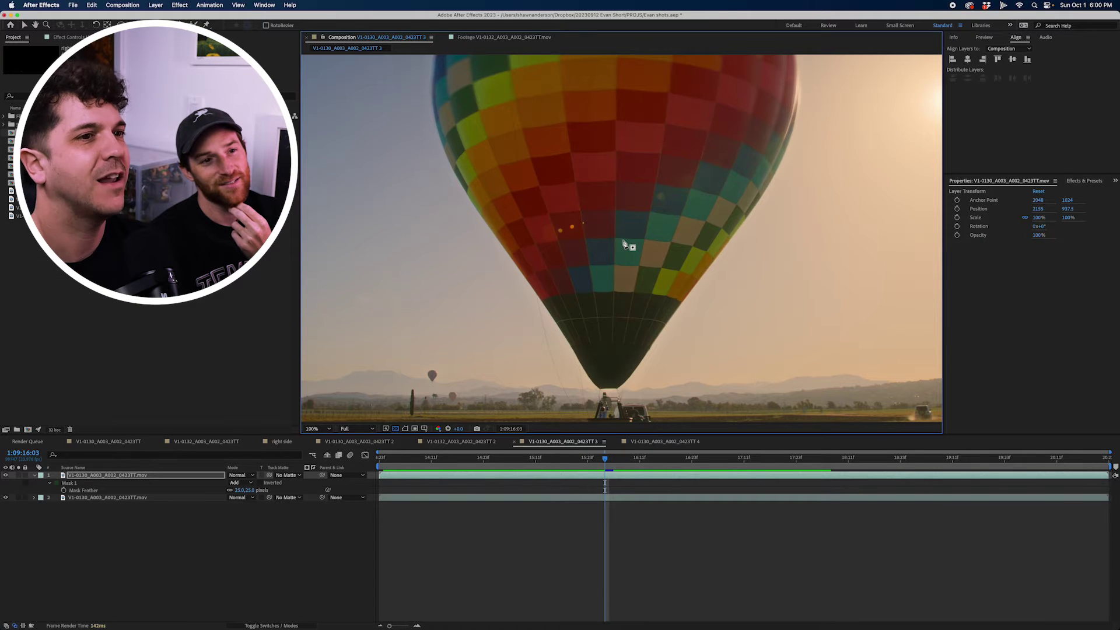
- Switch to Finder, check the SHOT01 marked still for the objects marked for removal, and return to After Effects
{"action": "key", "text": "super+Tab"}
{"action": "key", "text": "super+Tab"}
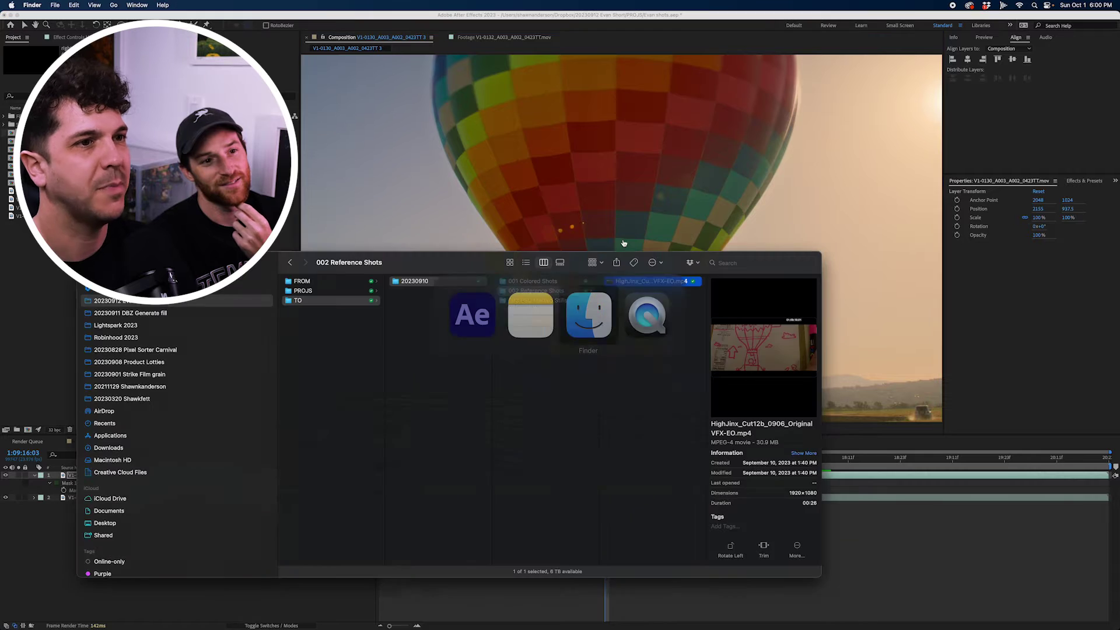
{"action": "key", "text": "space"}
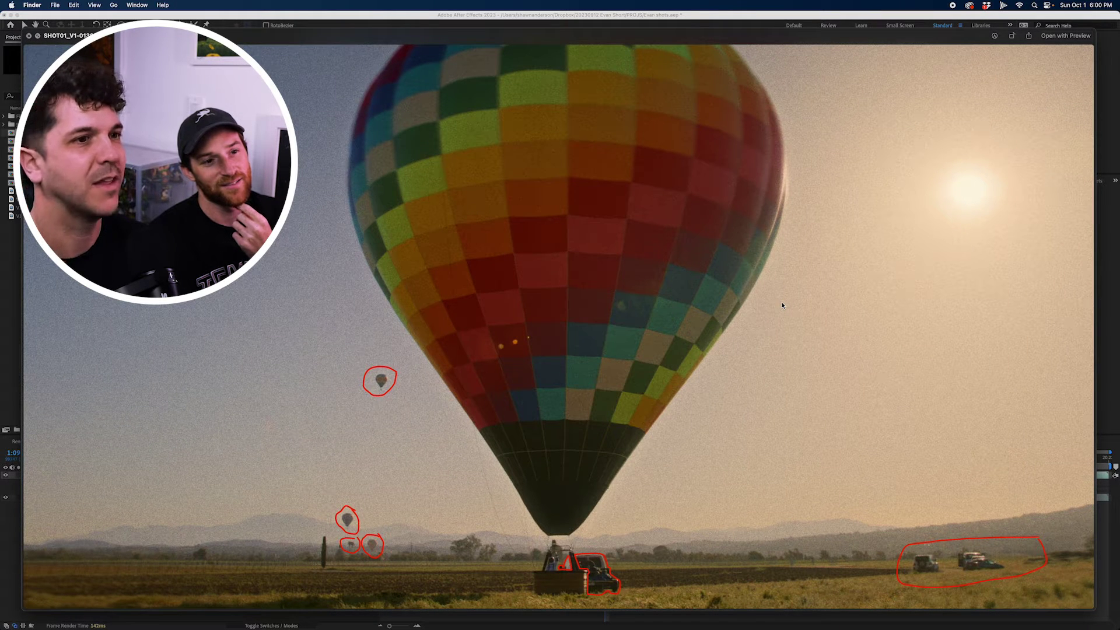
{"action": "key", "text": "space"}
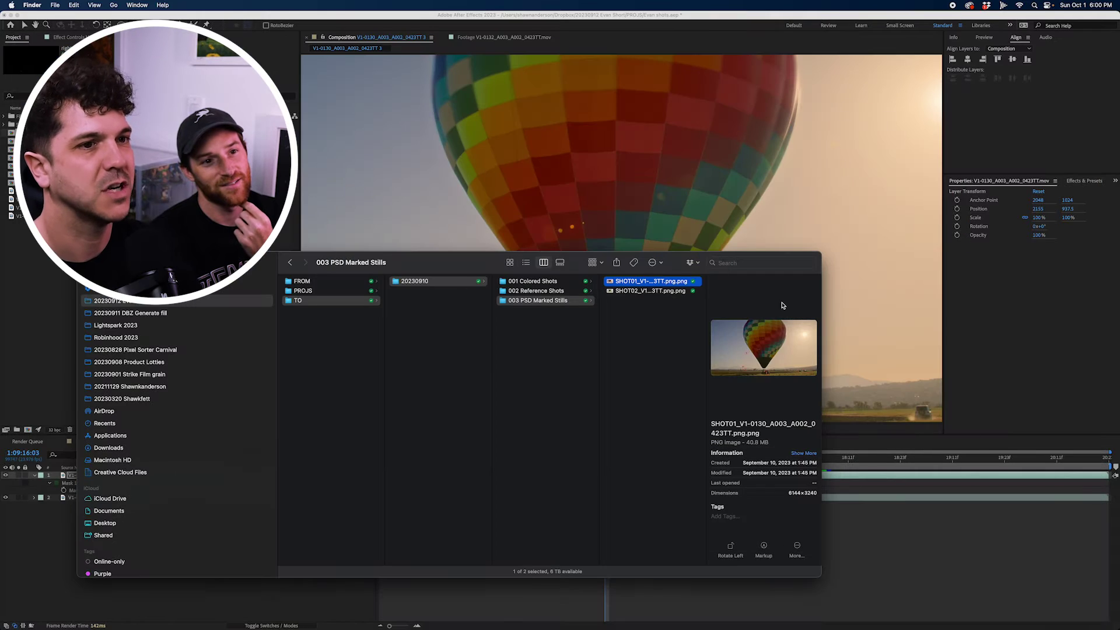
{"action": "key", "text": "super+Tab"}
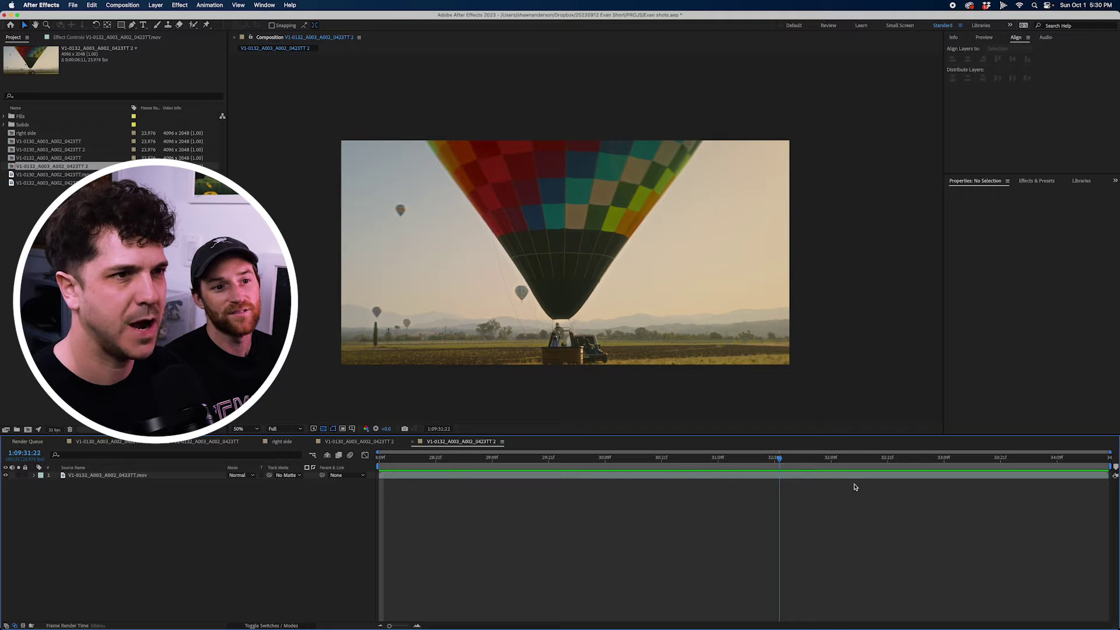
- Duplicate the V1-0132 footage layer and draw a closed pen mask around the small balloon in the upper-left sky at 1:09:28:09
{"action": "key", "text": "space"}
{"action": "scroll", "coordinate": [366, 186], "scroll_direction": "up", "scroll_amount": 2}
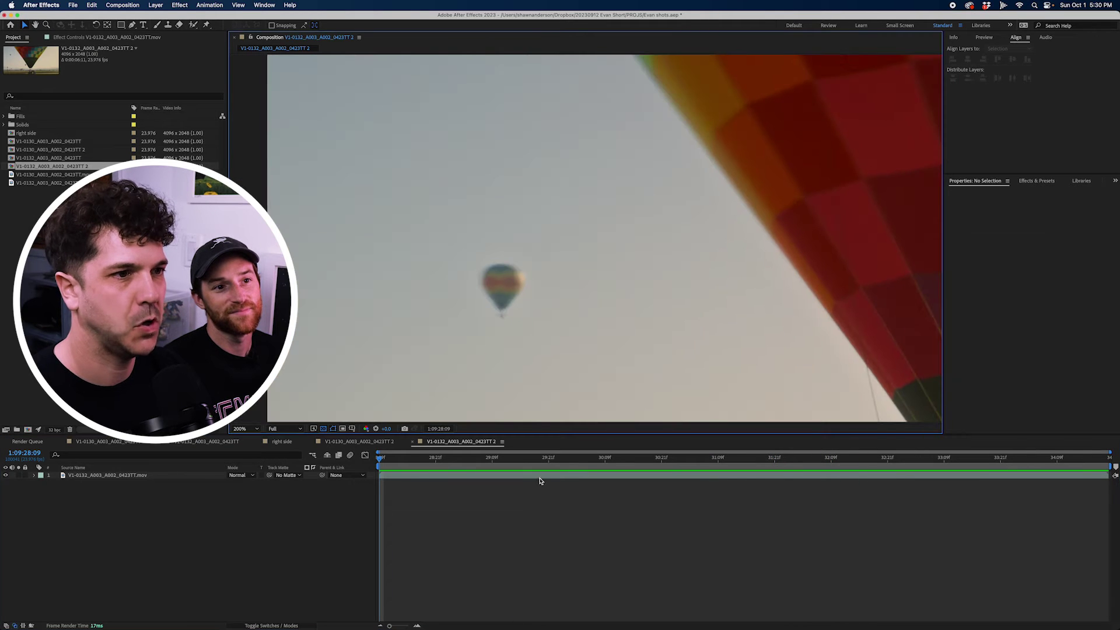
{"action": "left_click", "coordinate": [540, 481]}
{"action": "key", "text": "super+d"}
{"action": "key", "text": "g"}
{"action": "left_click_drag", "start_coordinate": [466, 261], "coordinate": [471, 254]}
{"action": "left_click", "coordinate": [543, 261]}
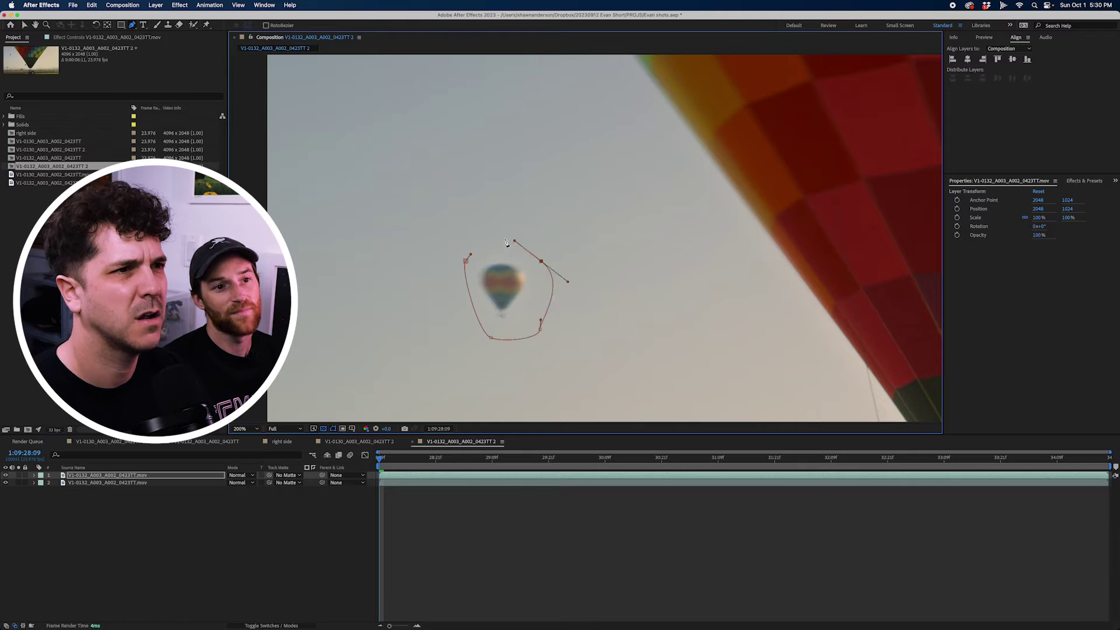
{"action": "left_click", "coordinate": [495, 237]}
{"action": "left_click", "coordinate": [466, 262]}
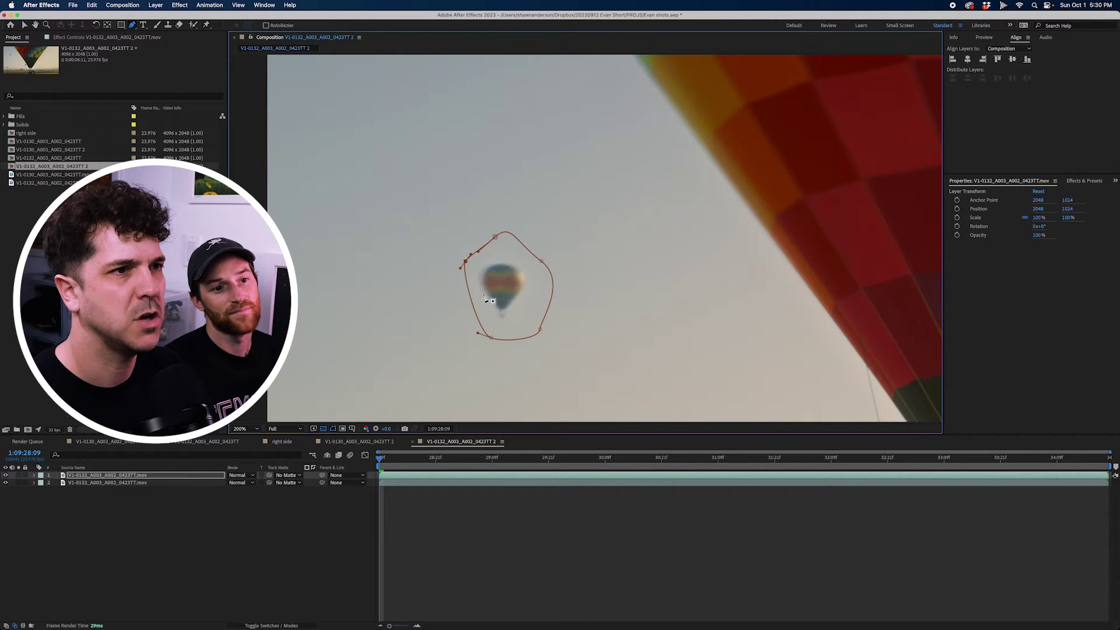
- Hide the mask outline and use Pan Behind to shift the footage inside the mask until matching clean sky covers the small balloon
{"action": "key", "text": "v"}
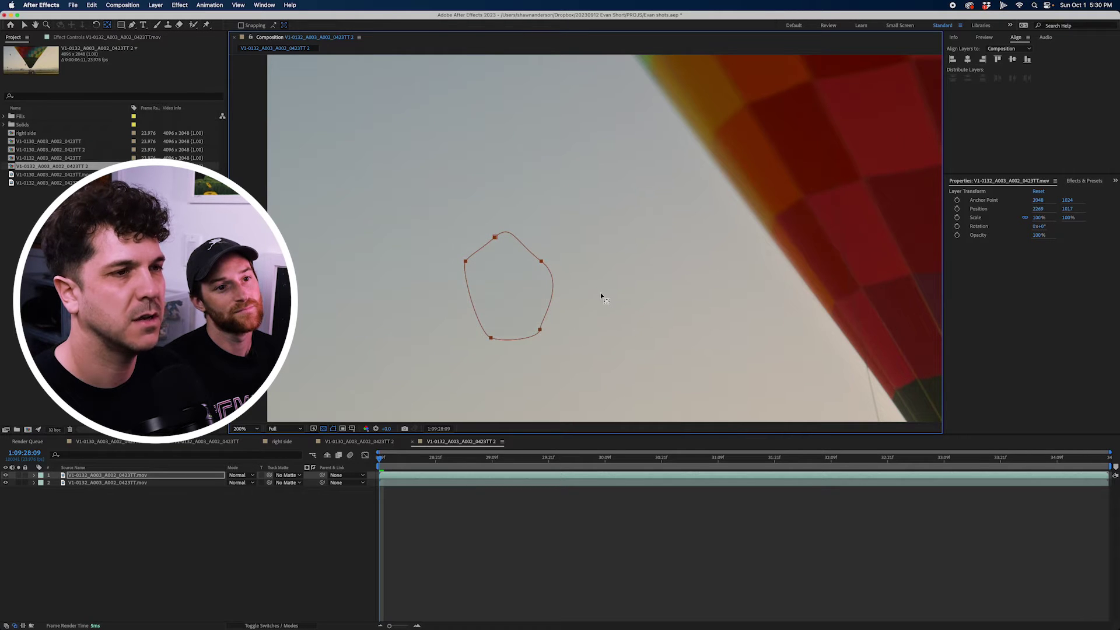
{"action": "double_click", "coordinate": [504, 316]}
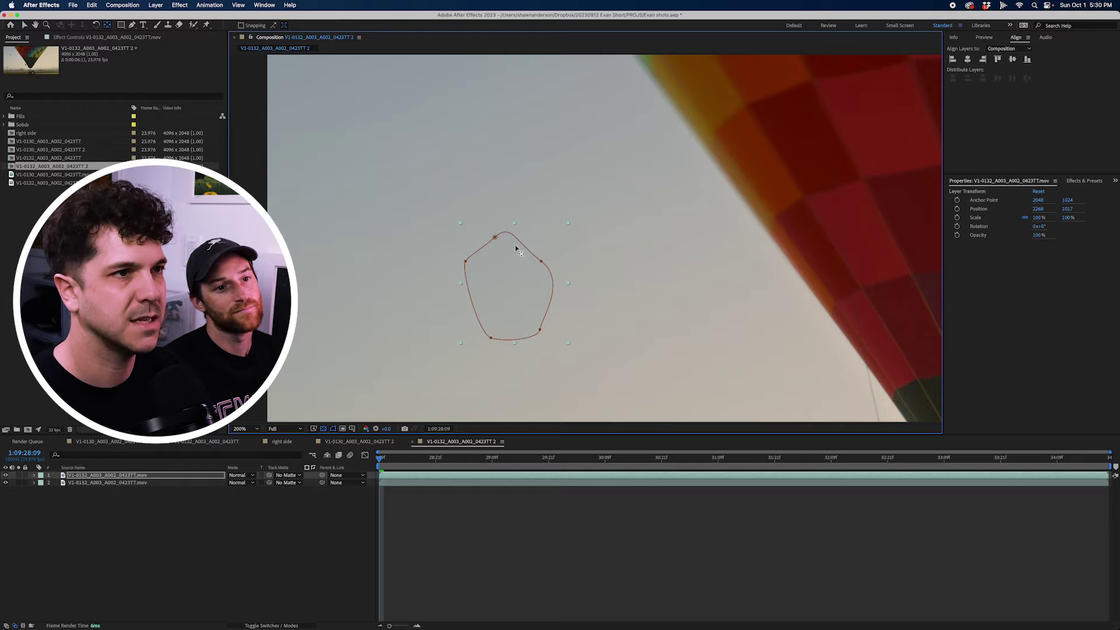
{"action": "left_click", "coordinate": [328, 430]}
{"action": "left_click", "coordinate": [334, 431]}
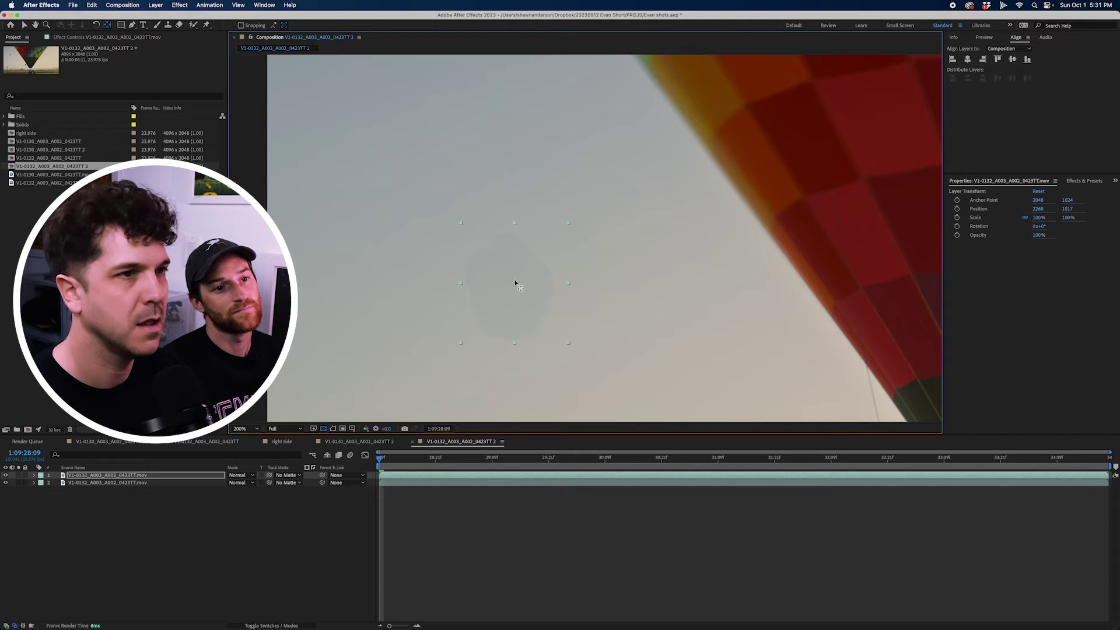
{"action": "left_click_drag", "start_coordinate": [511, 297], "coordinate": [485, 253]}
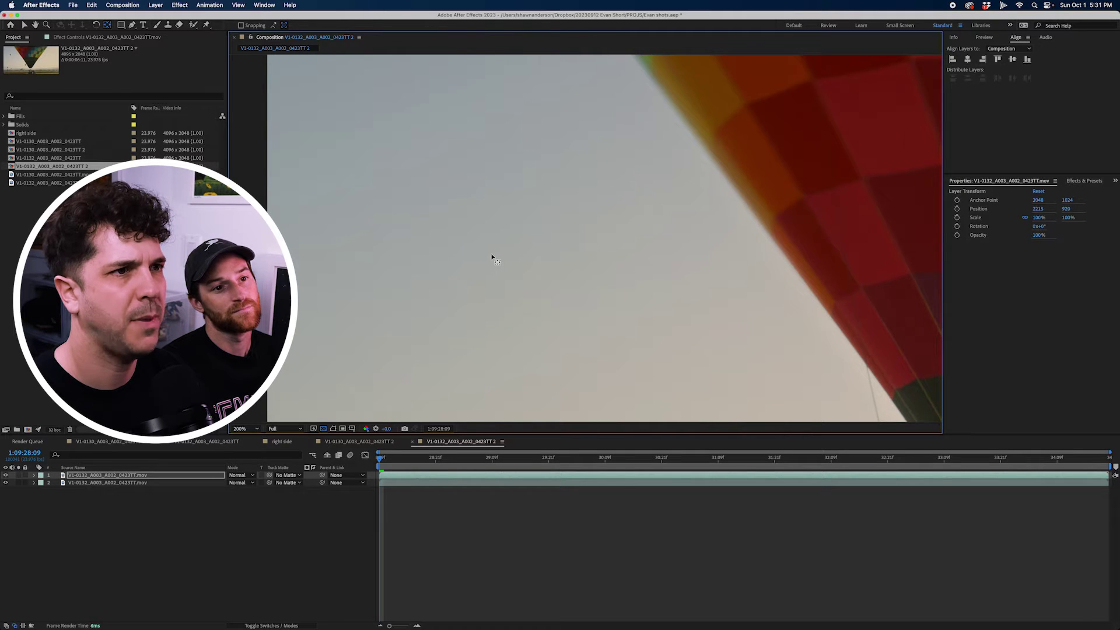
- Feather the sky patch's mask by 49 pixels and apply a Curves effect with a very slight RGB midtone adjustment
{"action": "key", "text": "f"}
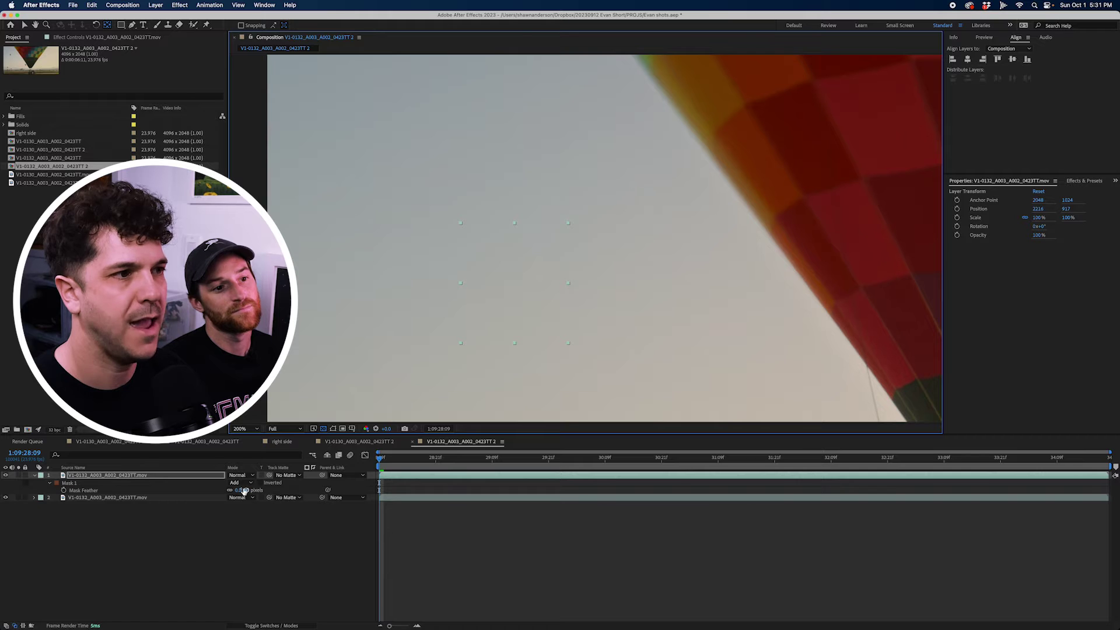
{"action": "left_click_drag", "start_coordinate": [239, 491], "coordinate": [250, 490]}
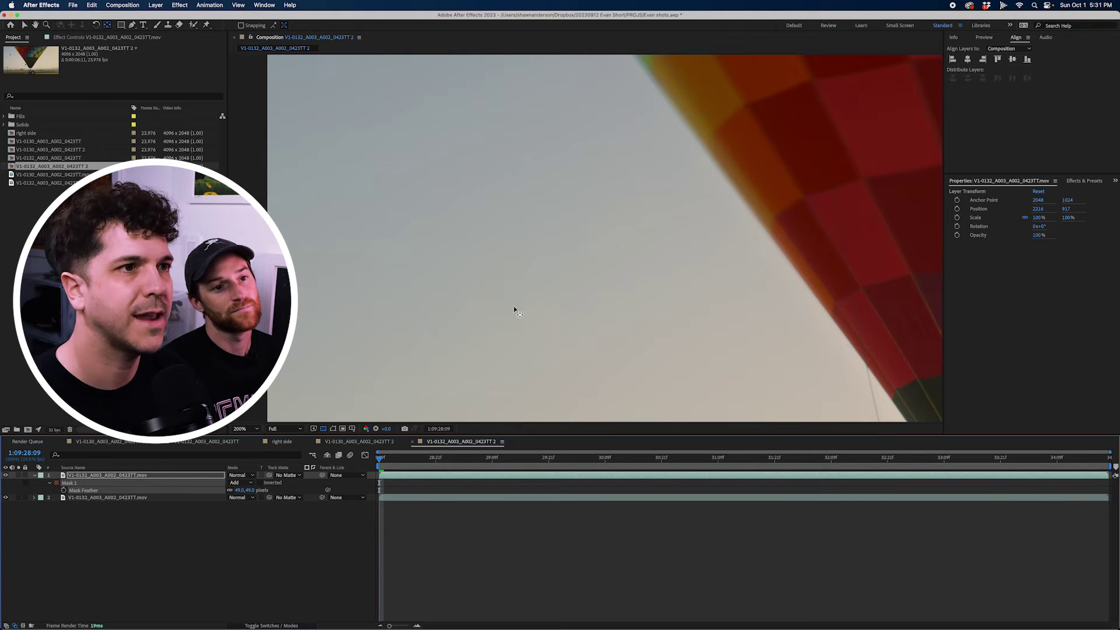
{"action": "left_click", "coordinate": [180, 4]}
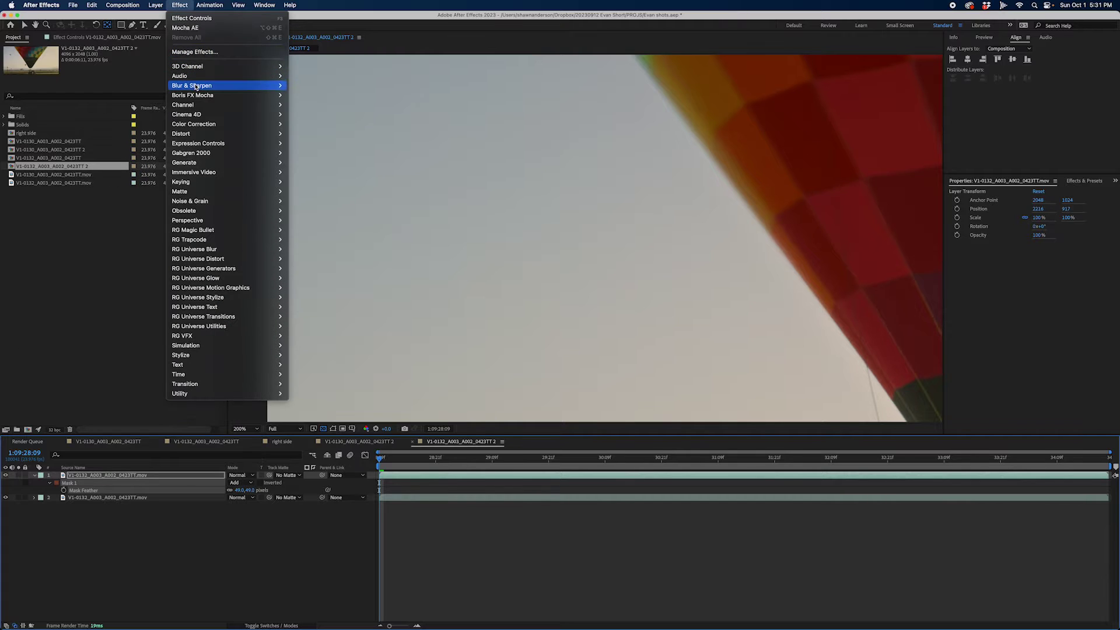
{"action": "mouse_move", "coordinate": [228, 123]}
{"action": "left_click", "coordinate": [342, 298]}
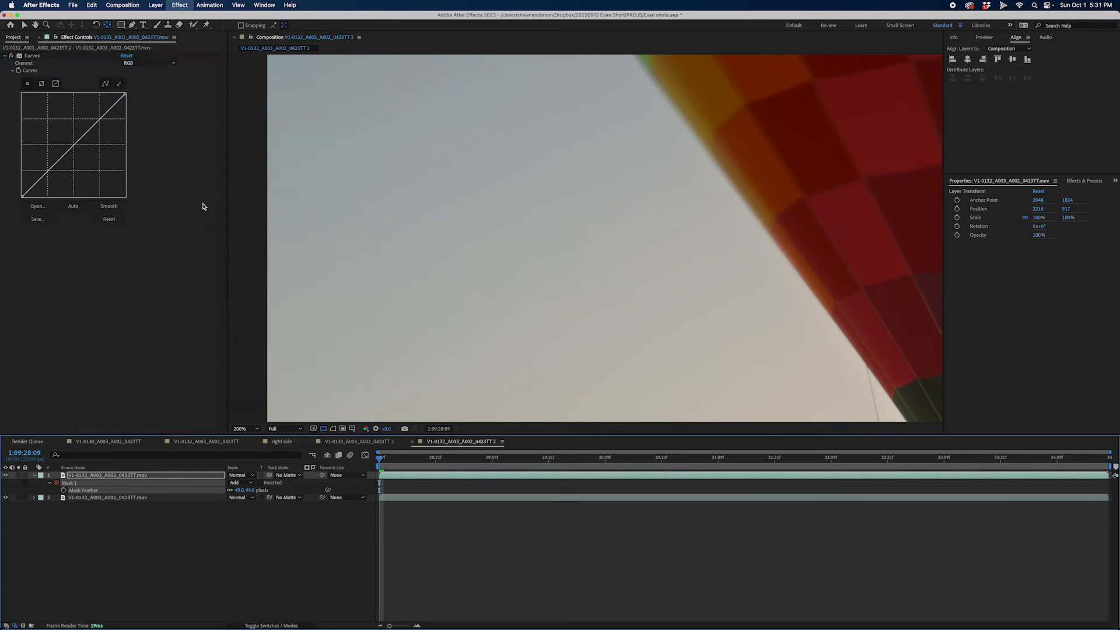
{"action": "left_click_drag", "start_coordinate": [75, 143], "coordinate": [75, 141]}
{"action": "key", "text": "v"}
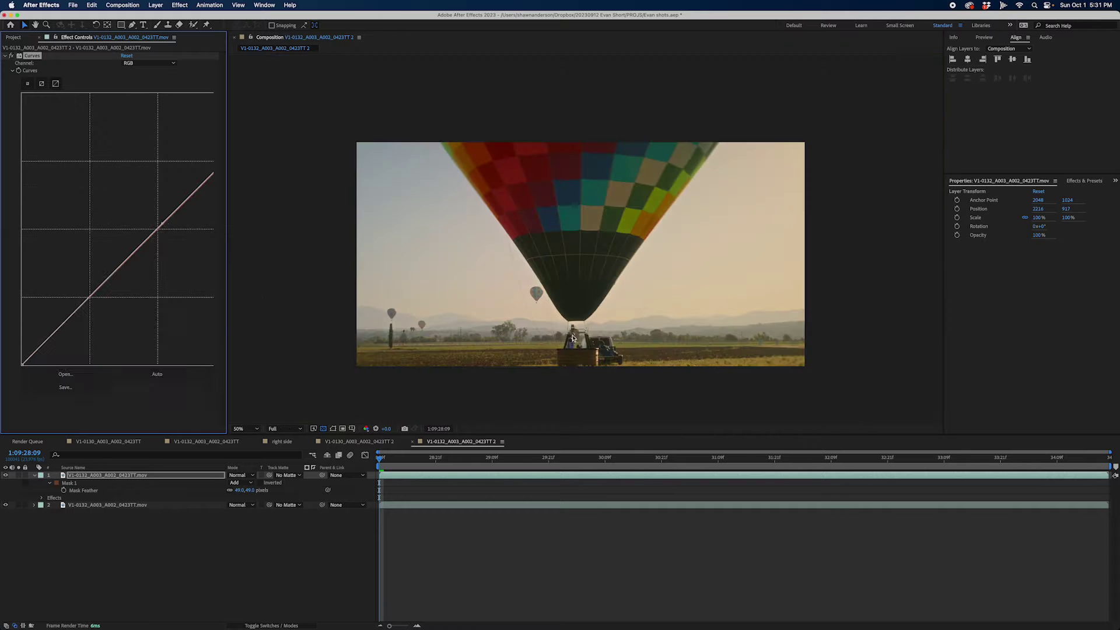
- Switch to Finder, preview V1-0130_A003_A002_0423TT.mov in 001 Colored Shots, look into the no grain folder, and return to After Effects
{"action": "key", "text": "super+Tab"}
{"action": "key", "text": "Tab"}
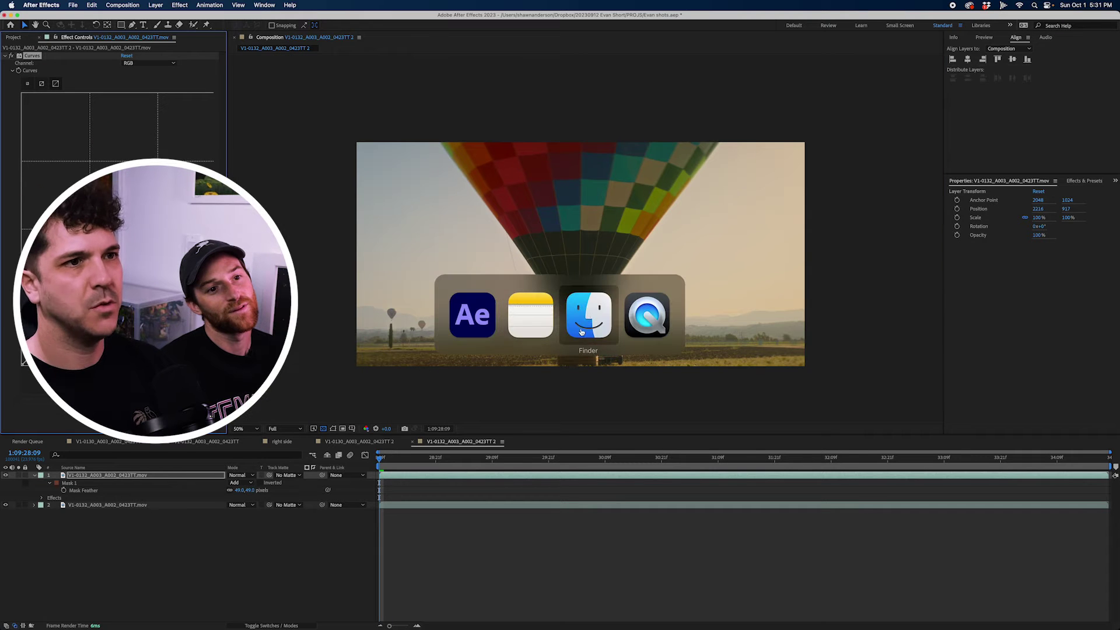
{"action": "key", "text": "Left"}
{"action": "key", "text": "Left"}
{"action": "left_click", "coordinate": [564, 232]}
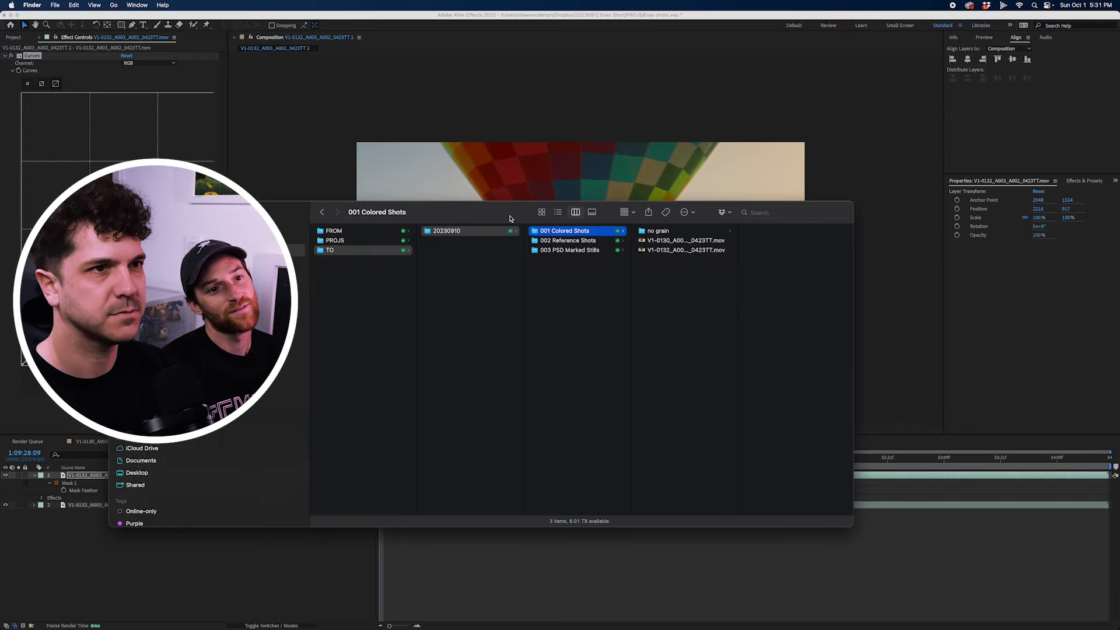
{"action": "left_click", "coordinate": [585, 240]}
{"action": "key", "text": "space"}
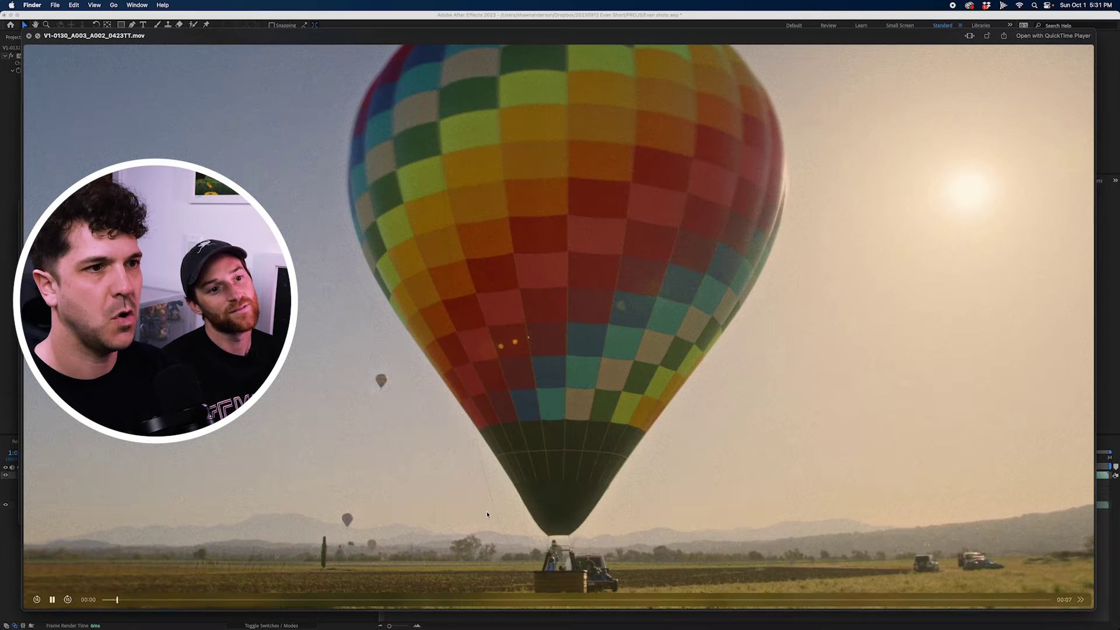
{"action": "key", "text": "space"}
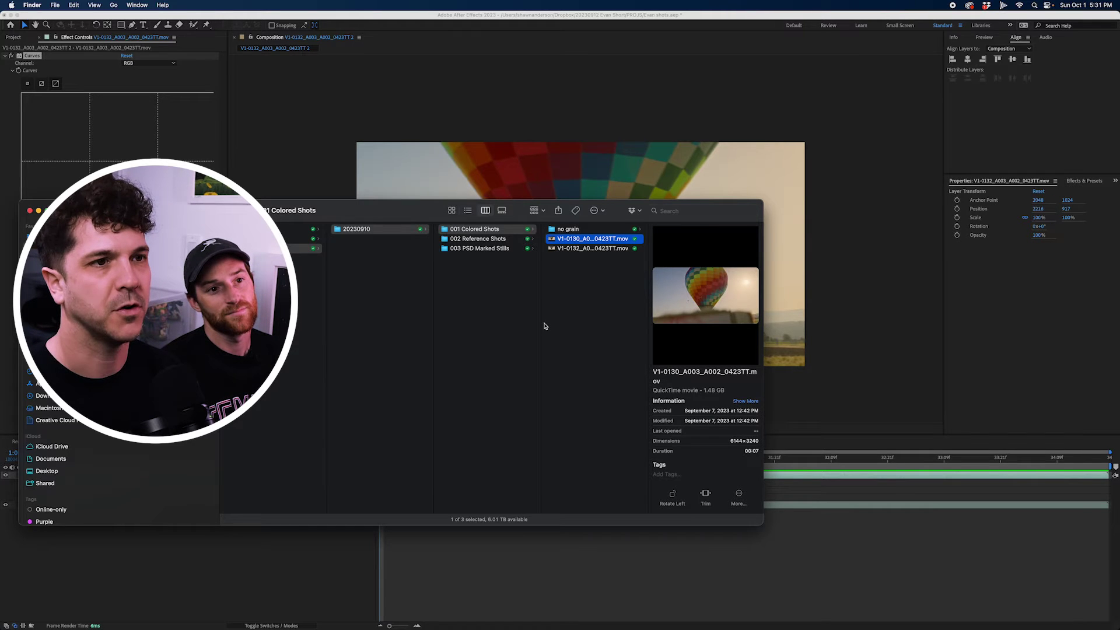
{"action": "key", "text": "space"}
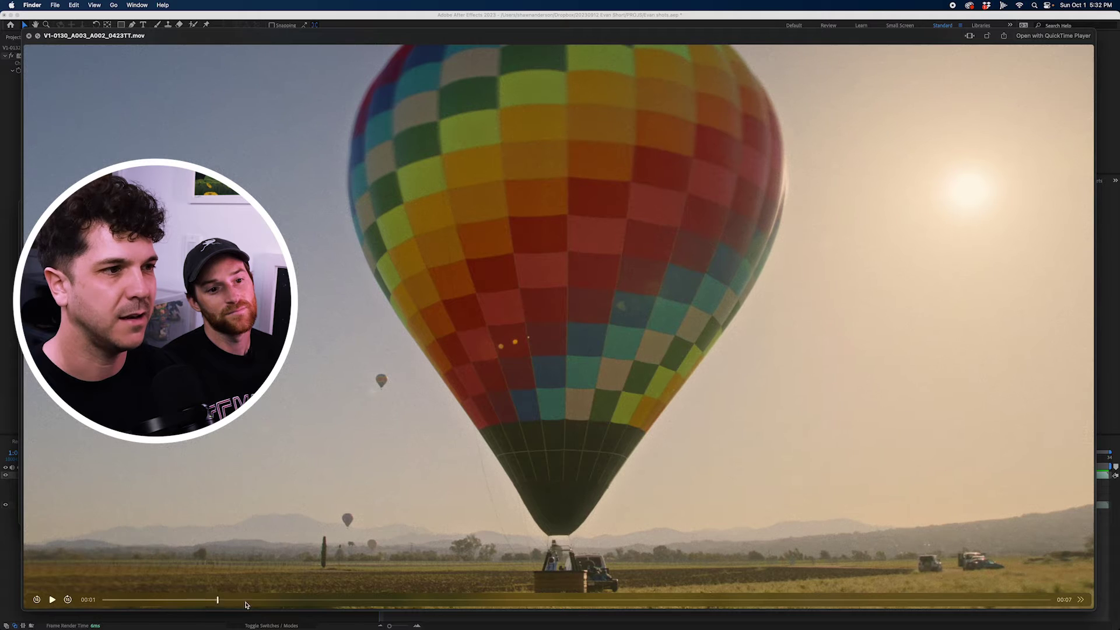
{"action": "key", "text": "space"}
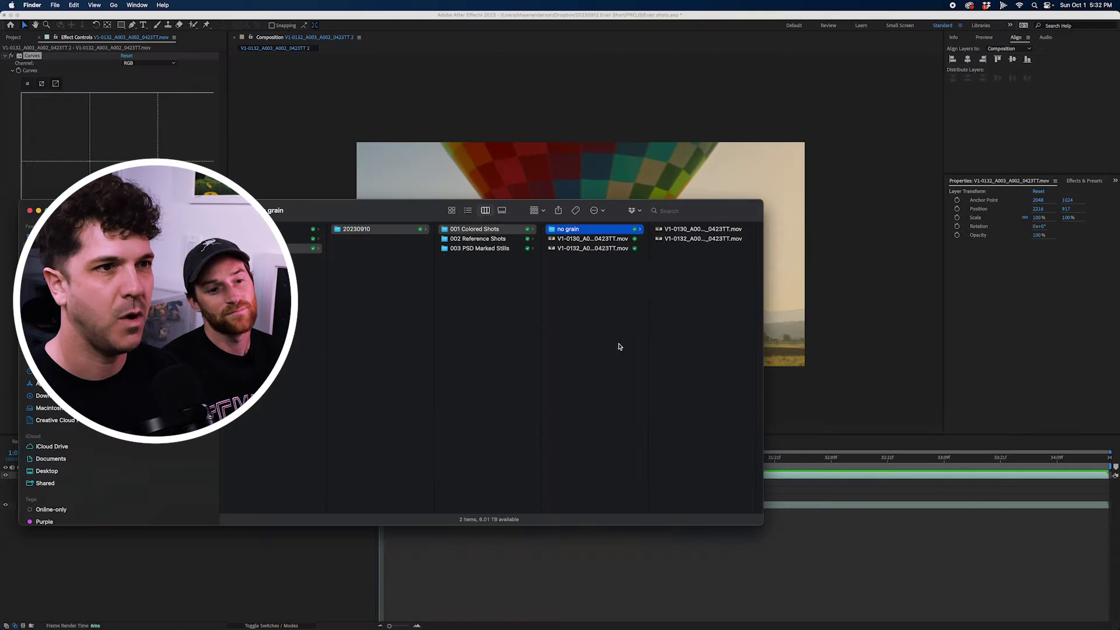
{"action": "left_click", "coordinate": [131, 62]}
{"action": "left_click", "coordinate": [16, 37]}
{"action": "key", "text": "super+Tab"}
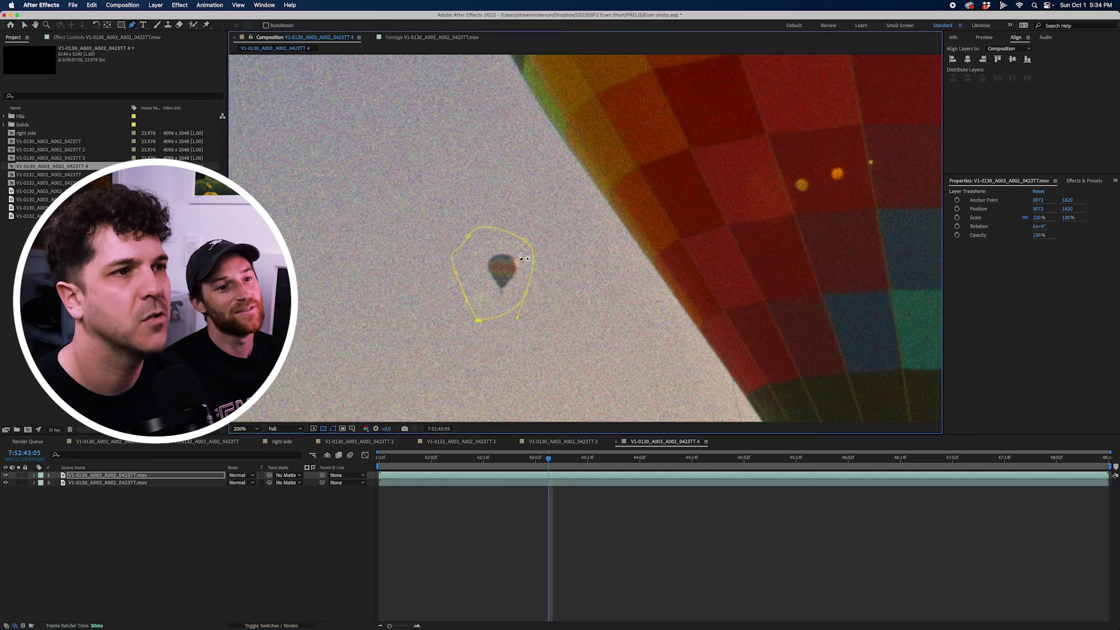
- In the grainy V1-0130_A003_A002_0423TT 4 composition, shift the masked footage with Pan Behind to cover the small balloon, position about 3421, 1304
{"action": "left_click_drag", "start_coordinate": [456, 271], "coordinate": [606, 309]}
{"action": "key", "text": "y"}
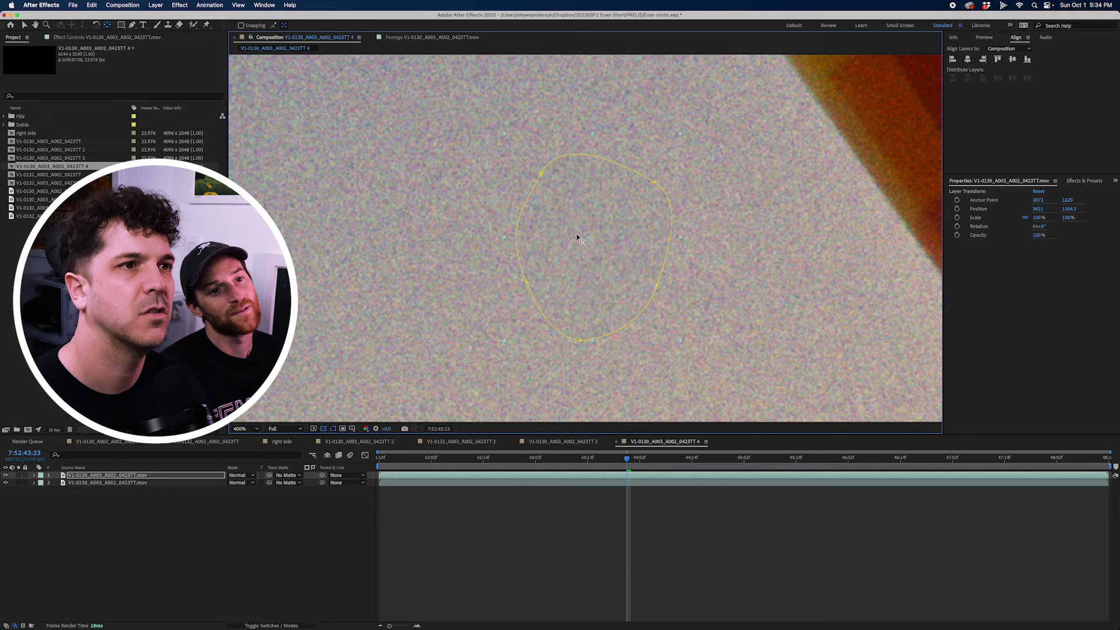
{"action": "left_click", "coordinate": [608, 477]}
{"action": "key", "text": "comma"}
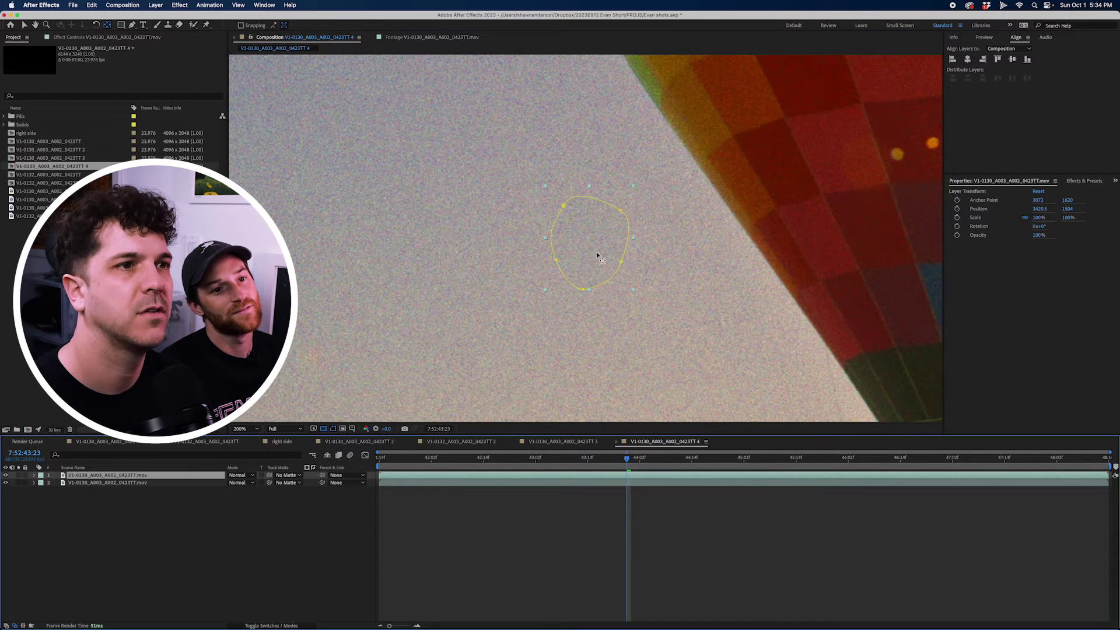
- Open the V1-0130_A003_A002_0423TT 3 composition and look over its footage
{"action": "double_click", "coordinate": [83, 156]}
{"action": "left_click_drag", "start_coordinate": [420, 288], "coordinate": [510, 281]}
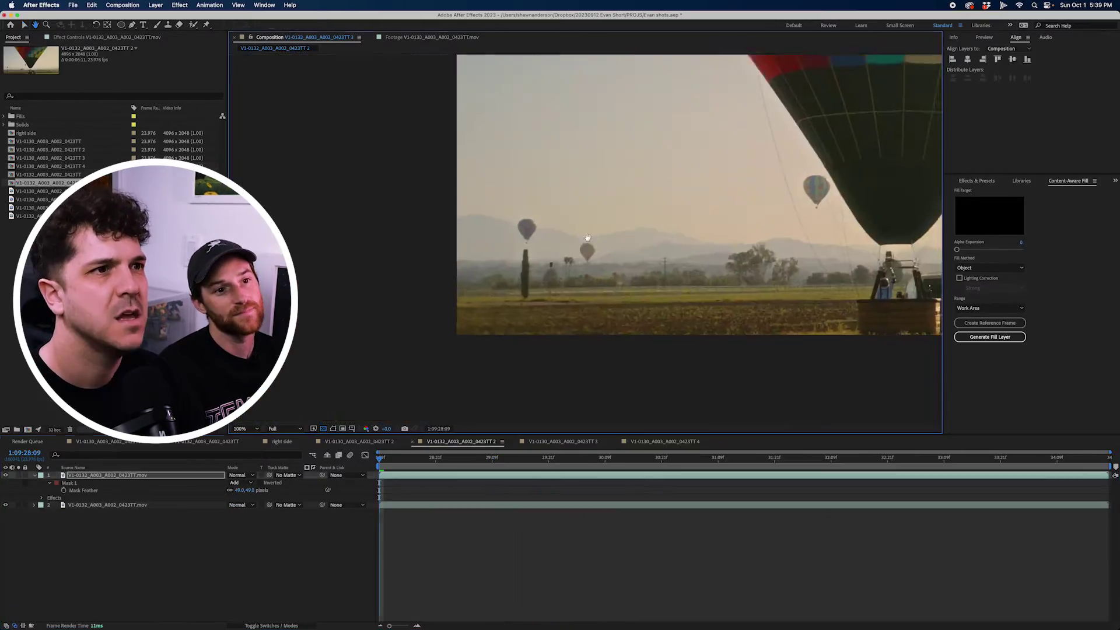
- In V1-0132_A003_A002_0423TT 2, duplicate the base footage, mask the balloon above the tall tree, and cover it with background feathered 28 pixels
{"action": "key", "text": "."}
{"action": "left_click_drag", "start_coordinate": [474, 233], "coordinate": [643, 270]}
{"action": "left_click_drag", "start_coordinate": [645, 243], "coordinate": [581, 178]}
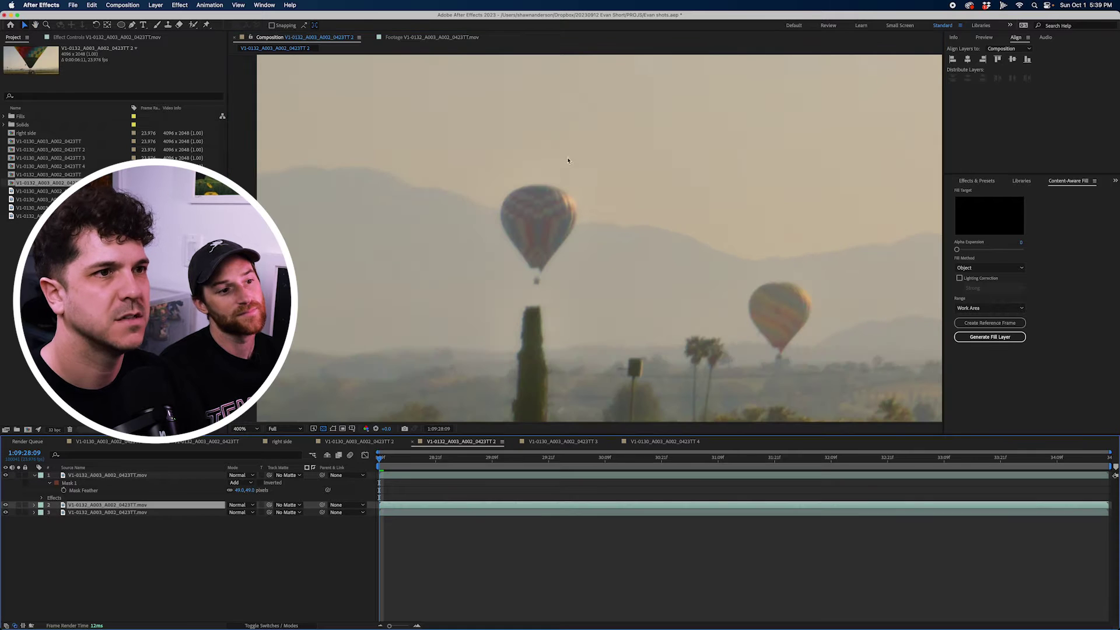
{"action": "key", "text": "g"}
{"action": "left_click", "coordinate": [497, 271]}
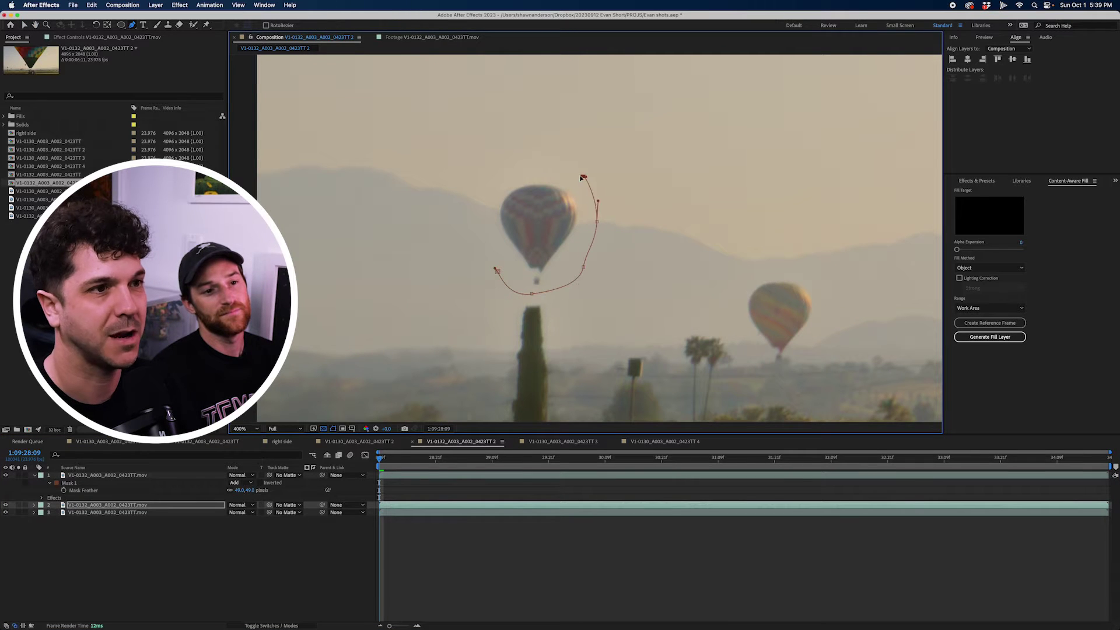
{"action": "left_click", "coordinate": [497, 272]}
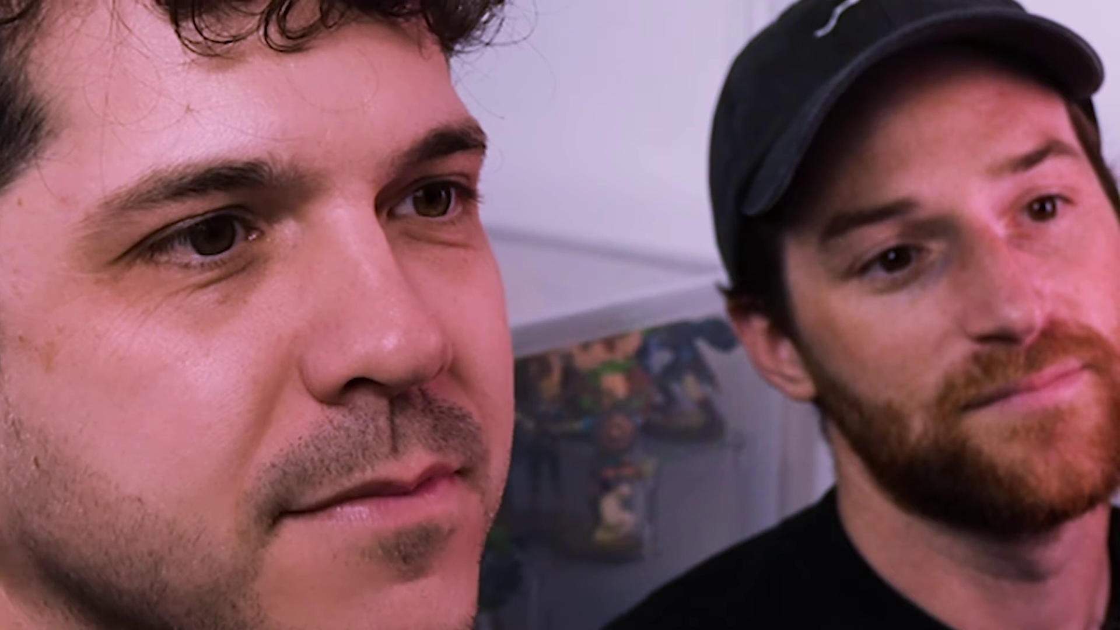
{"action": "key", "text": "v"}
{"action": "key", "text": "t"}
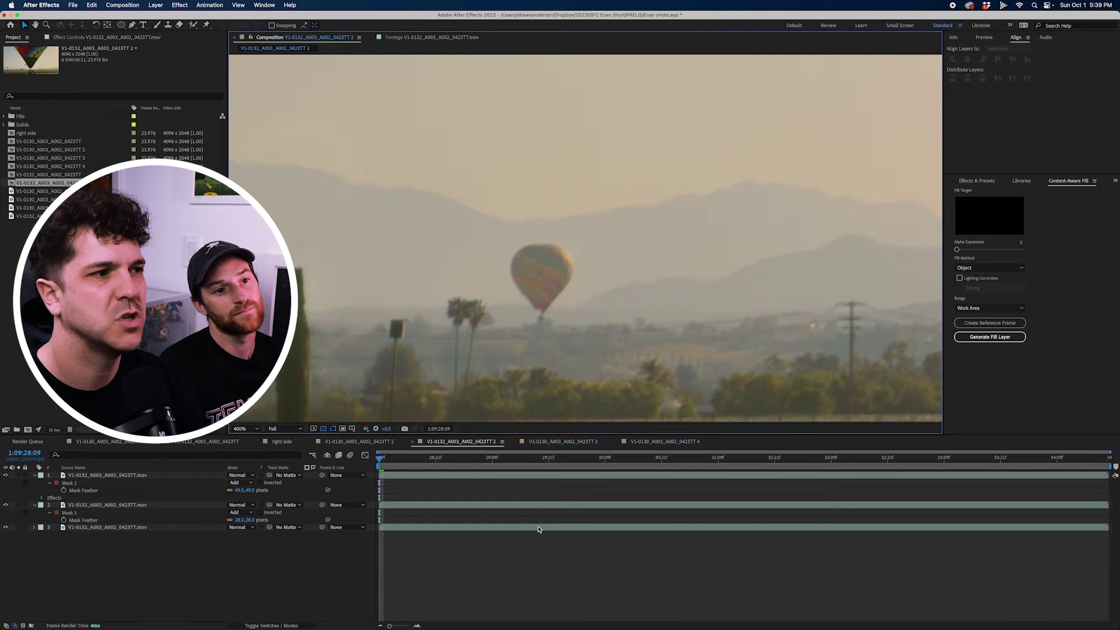
- Cut an elliptical Subtract mask around the orange balloon on the base footage and generate an Object Content-Aware Fill layer over the Work Area
{"action": "left_click", "coordinate": [538, 529]}
{"action": "key", "text": "q"}
{"action": "left_click", "coordinate": [18, 527]}
{"action": "left_click_drag", "start_coordinate": [499, 232], "coordinate": [575, 327]}
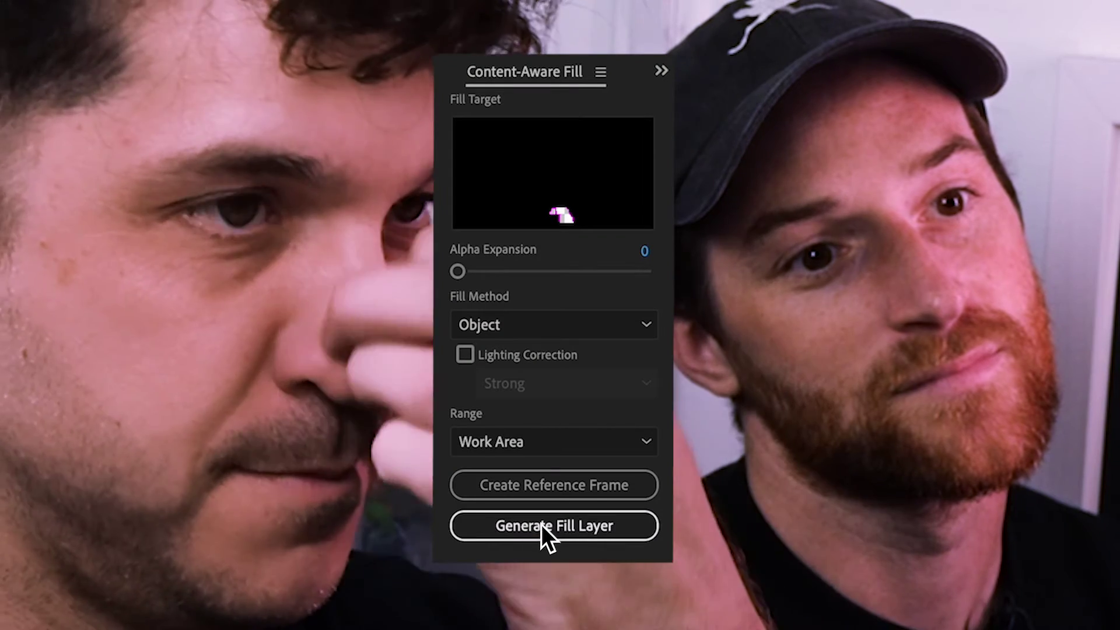
{"action": "left_click", "coordinate": [990, 336]}
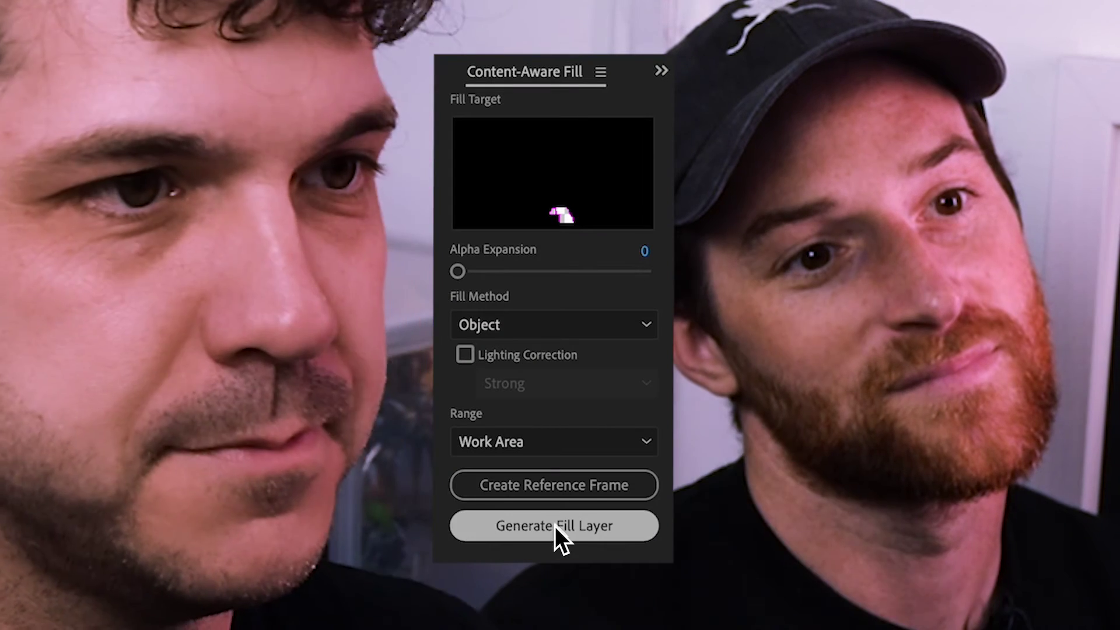
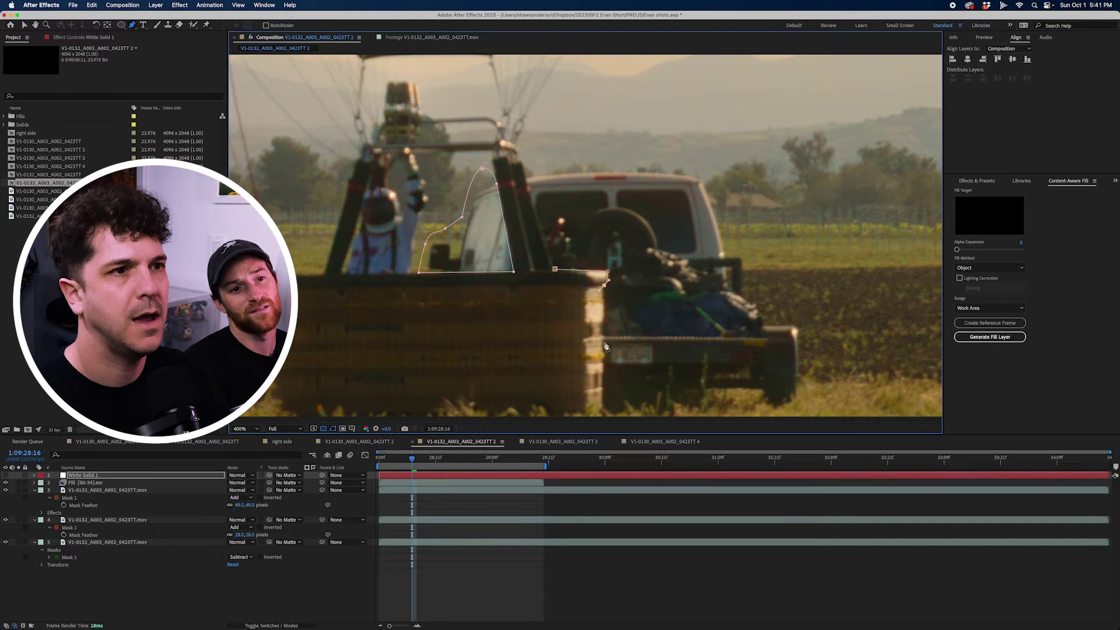
- Finish the Pen mask on the white solid around the van, following the basket's edge and extending below the frame
{"action": "left_click", "coordinate": [605, 320]}
{"action": "left_click", "coordinate": [603, 341]}
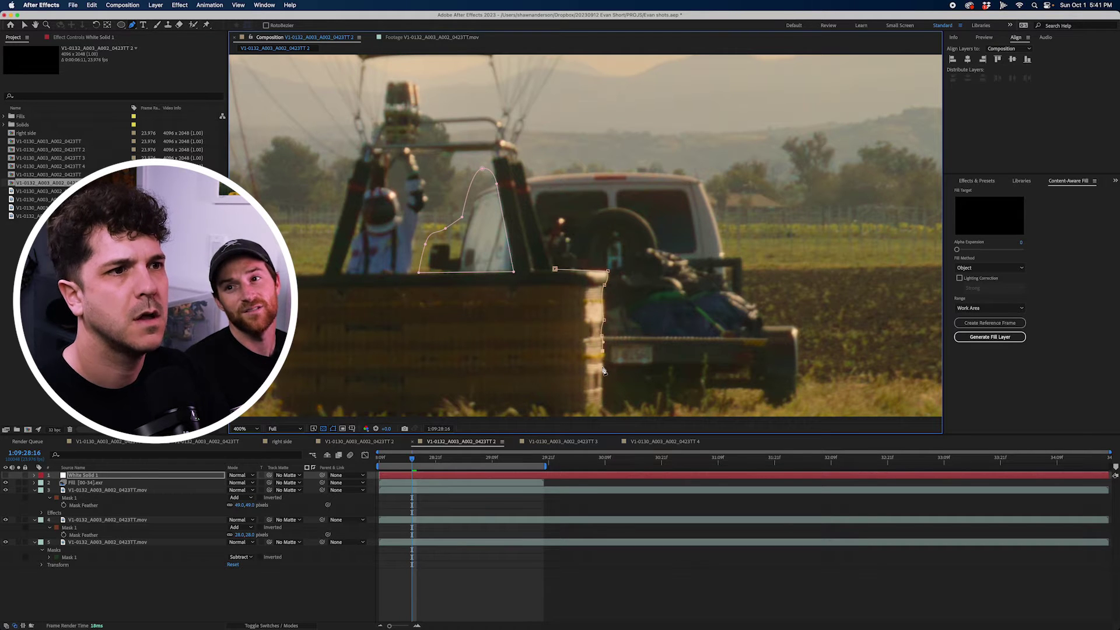
{"action": "scroll", "coordinate": [604, 411], "scroll_direction": "down", "scroll_amount": 3}
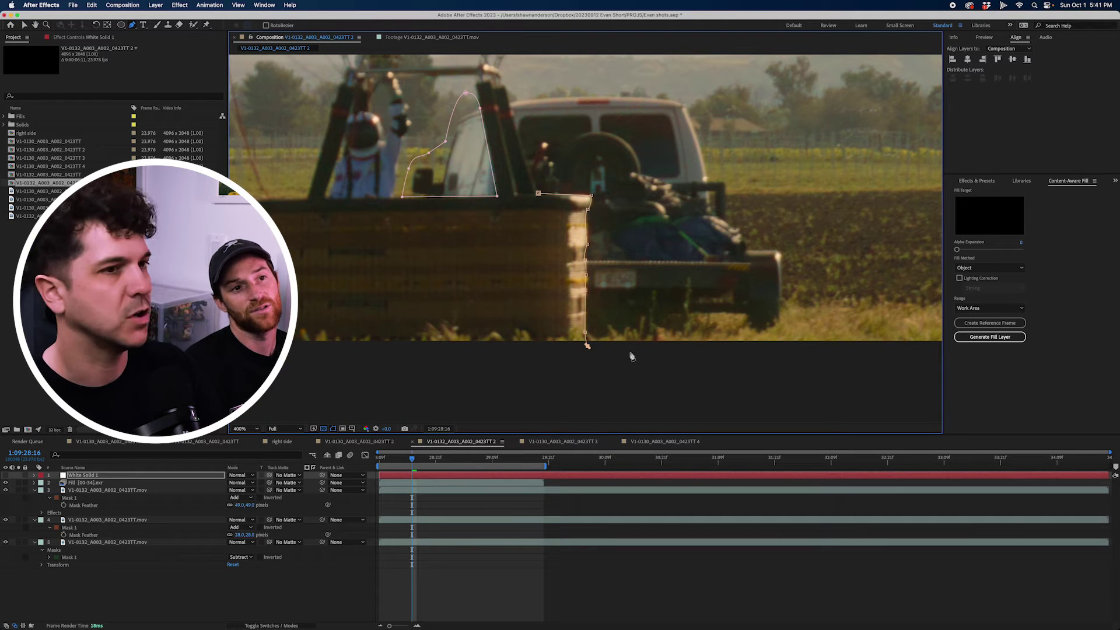
{"action": "left_click", "coordinate": [778, 345]}
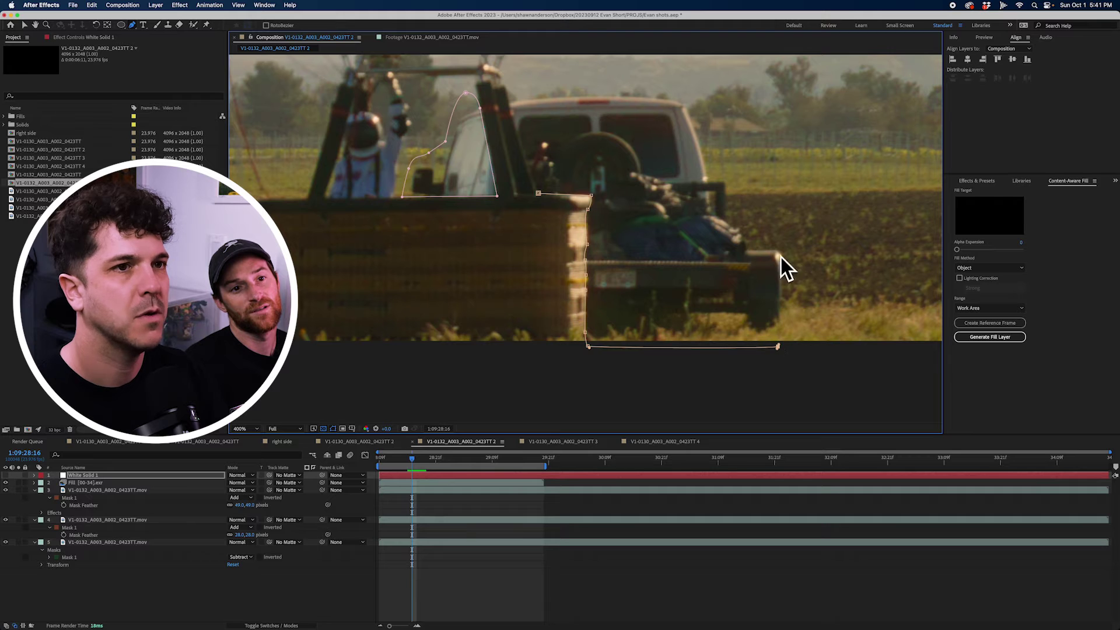
{"action": "left_click_drag", "start_coordinate": [784, 251], "coordinate": [772, 210]}
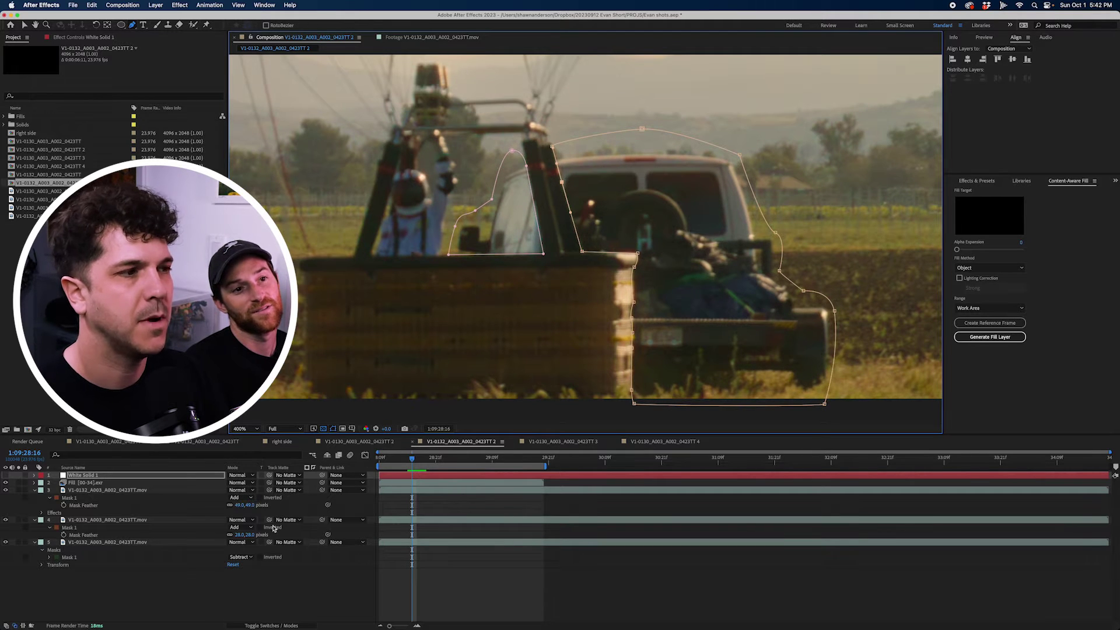
- Make the masked solid visible and change its color to red, FF0000
{"action": "left_click", "coordinate": [5, 475]}
{"action": "left_click", "coordinate": [440, 590]}
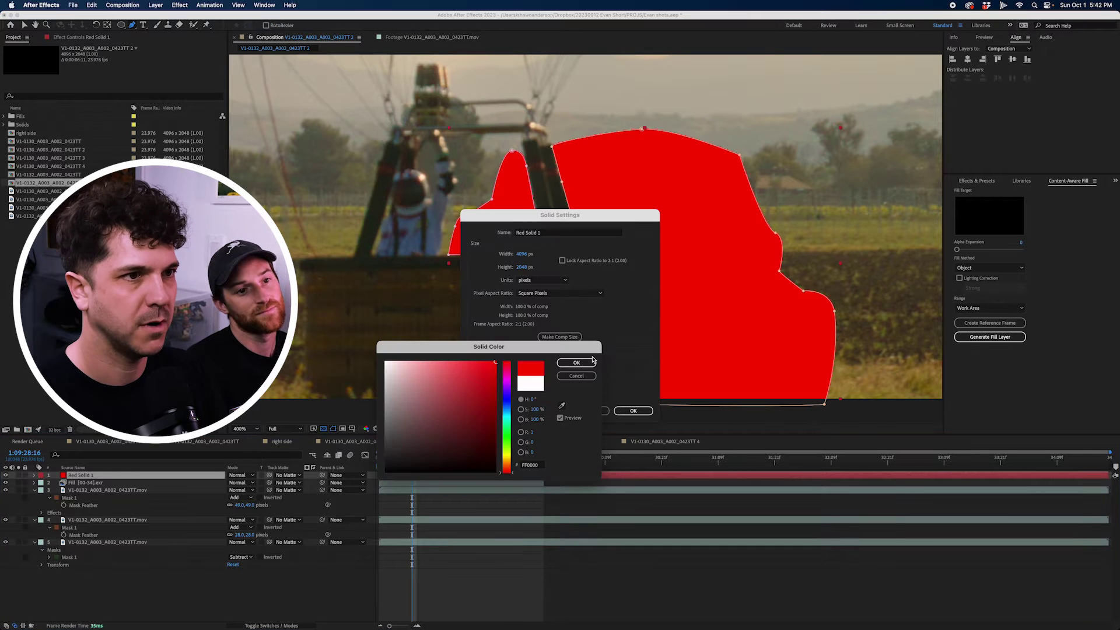
{"action": "left_click", "coordinate": [593, 360]}
{"action": "left_click", "coordinate": [636, 411]}
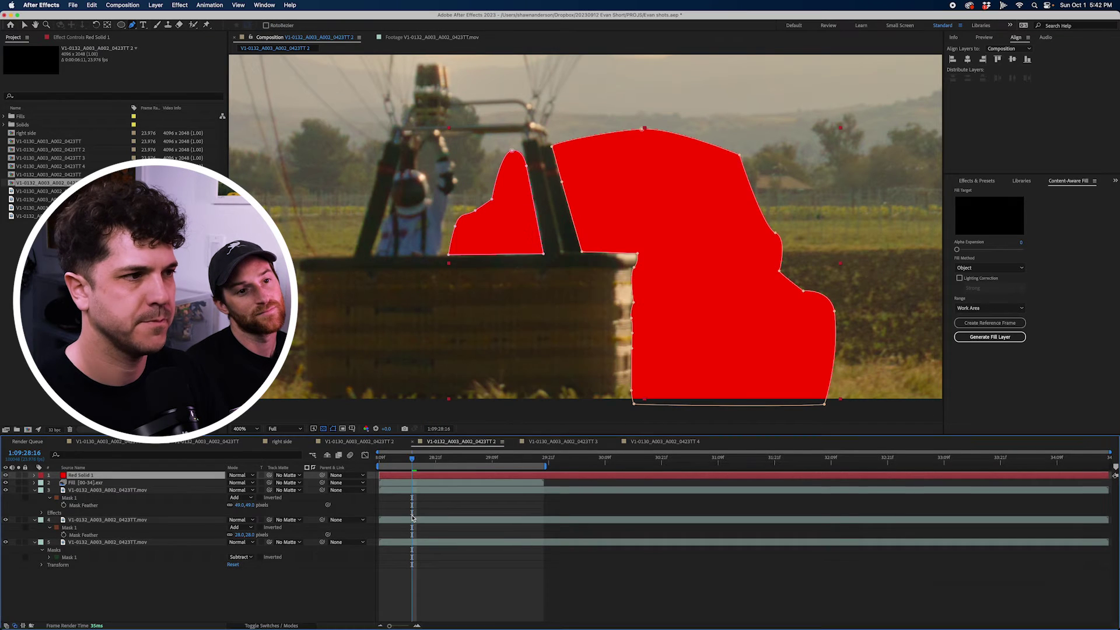
- Place a duplicate of the base footage directly beneath Red Solid 1 and set Red Solid 1 as its alpha track matte
{"action": "left_click", "coordinate": [146, 542]}
{"action": "left_click_drag", "start_coordinate": [239, 605], "coordinate": [227, 509]}
{"action": "left_click_drag", "start_coordinate": [479, 517], "coordinate": [295, 507]}
{"action": "left_click", "coordinate": [424, 535]}
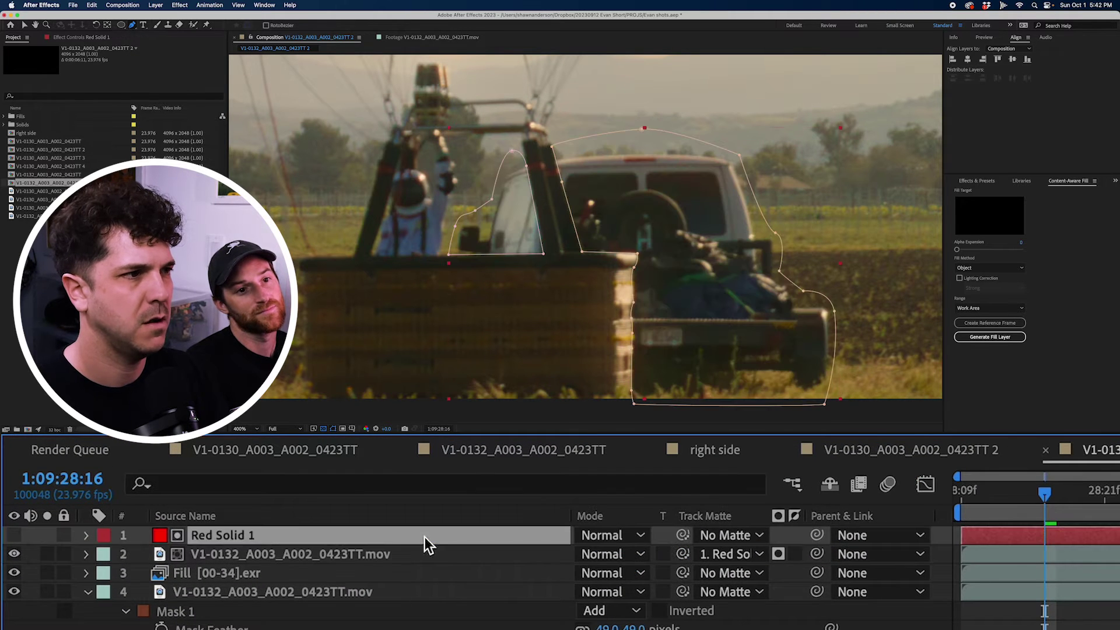
- Solo the matted footage copy to check the van-shaped cutout, and restore the full composition view
{"action": "left_click", "coordinate": [416, 554]}
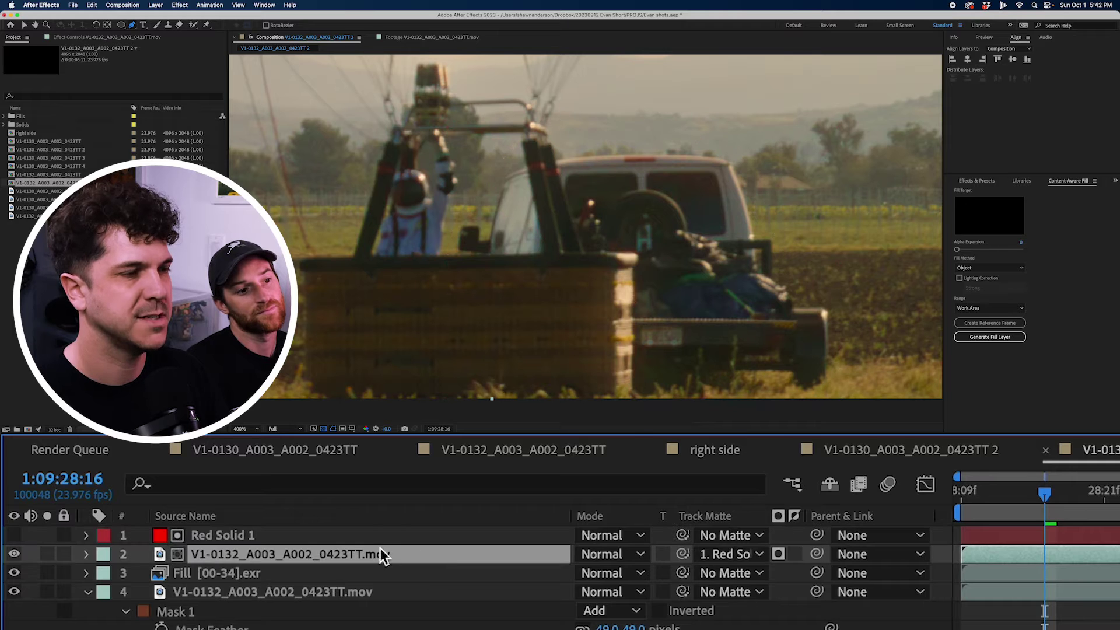
{"action": "left_click", "coordinate": [50, 554]}
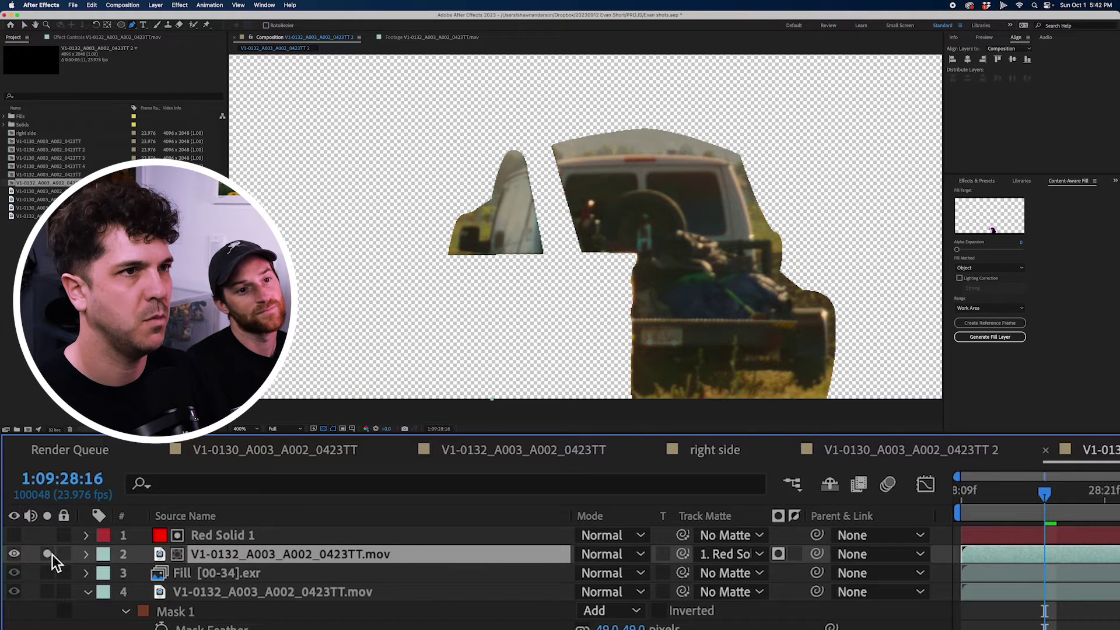
{"action": "left_click", "coordinate": [49, 554]}
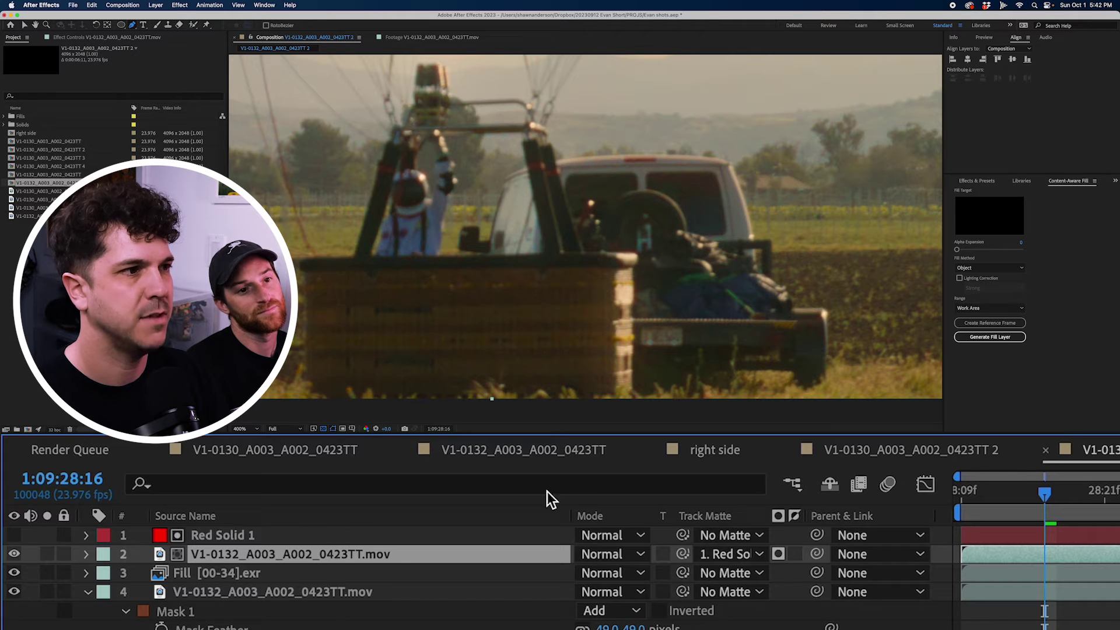
- Shift the matted footage sideways until clean field and trees cover the van behind the basket
{"action": "key", "text": "v"}
{"action": "left_click_drag", "start_coordinate": [682, 248], "coordinate": [519, 254]}
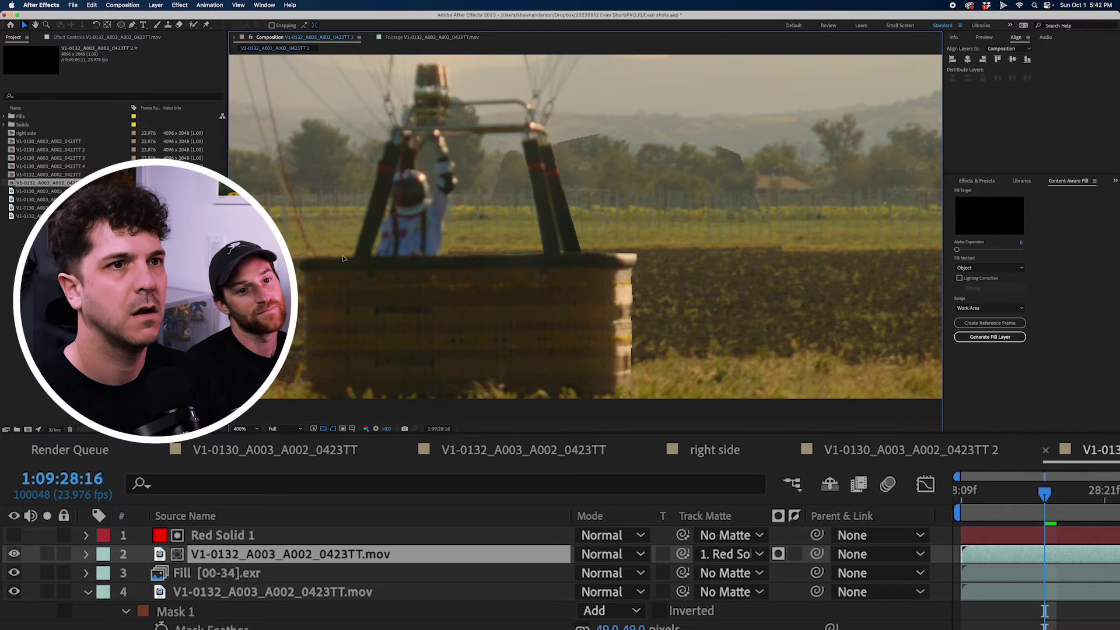
{"action": "scroll", "coordinate": [642, 251], "scroll_direction": "down", "scroll_amount": 2}
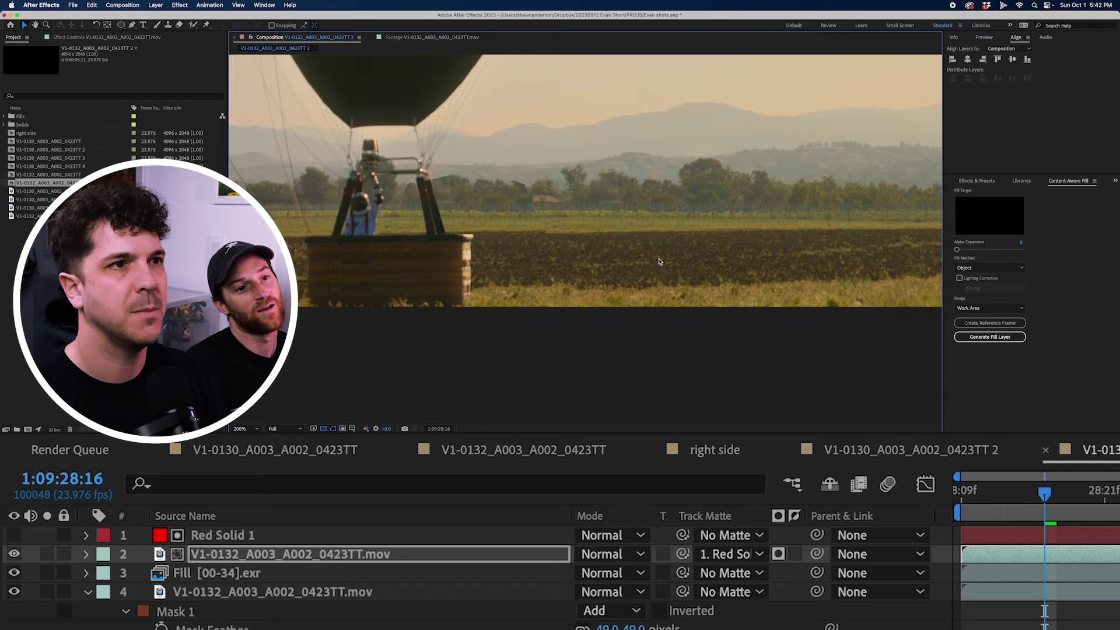
{"action": "scroll", "coordinate": [350, 257], "scroll_direction": "up", "scroll_amount": 2}
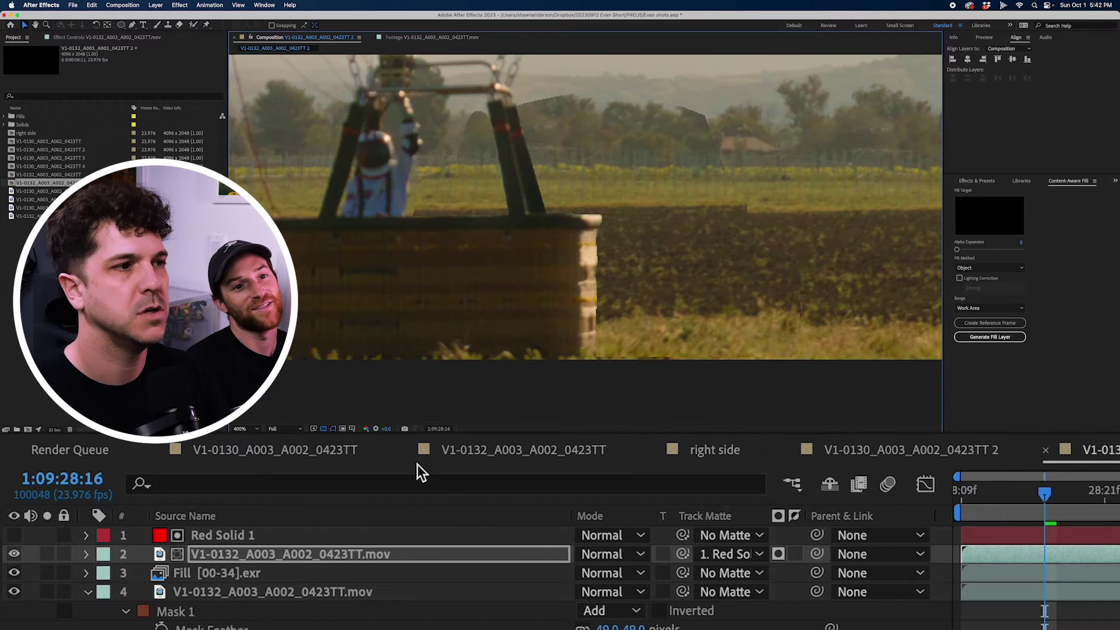
- Try feathering Red Solid 1's Mask 1 by 11 pixels and Mask 2 by 17 pixels, and undo both feathers
{"action": "key", "text": "f"}
{"action": "left_click", "coordinate": [537, 534]}
{"action": "key", "text": "f"}
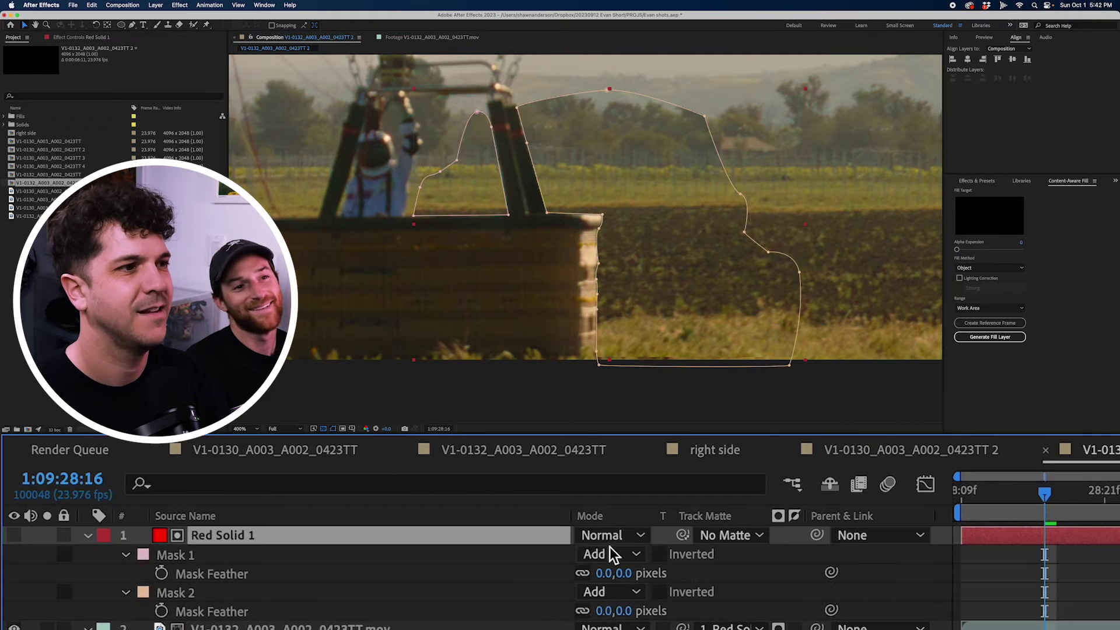
{"action": "left_click_drag", "start_coordinate": [607, 581], "coordinate": [623, 607]}
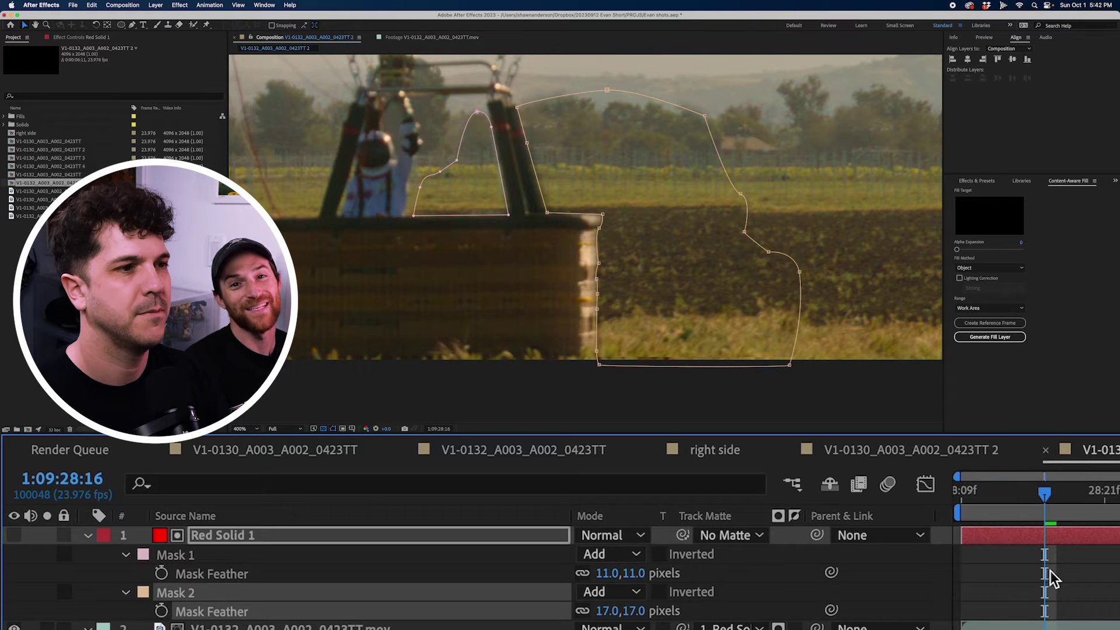
{"action": "left_click", "coordinate": [1073, 573]}
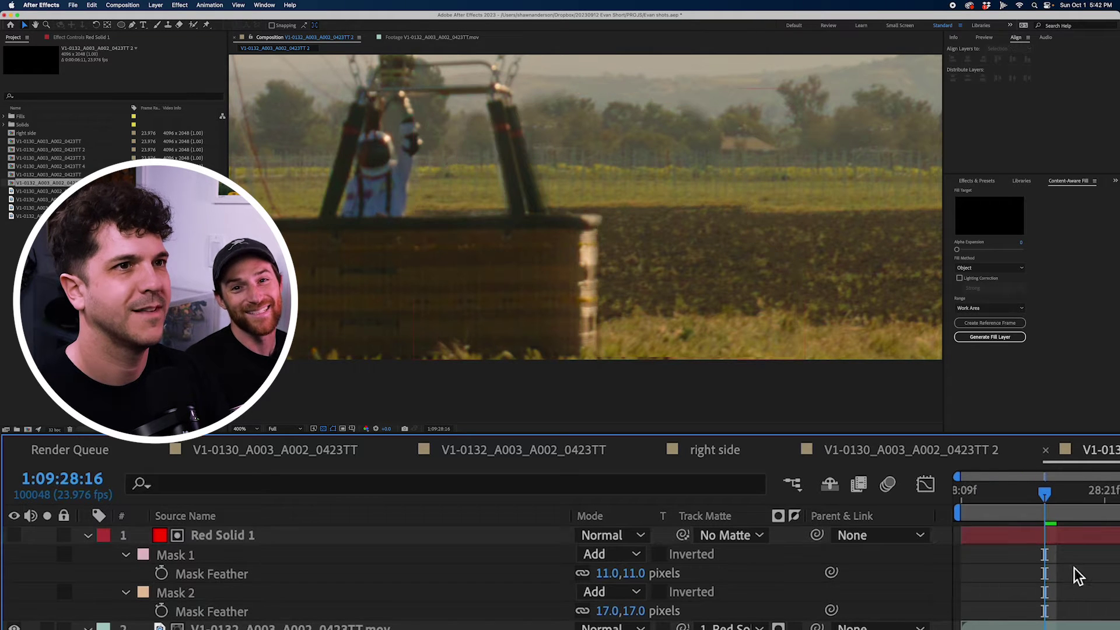
{"action": "left_click", "coordinate": [1109, 626]}
{"action": "key", "text": "super+z"}
{"action": "key", "text": "super+z"}
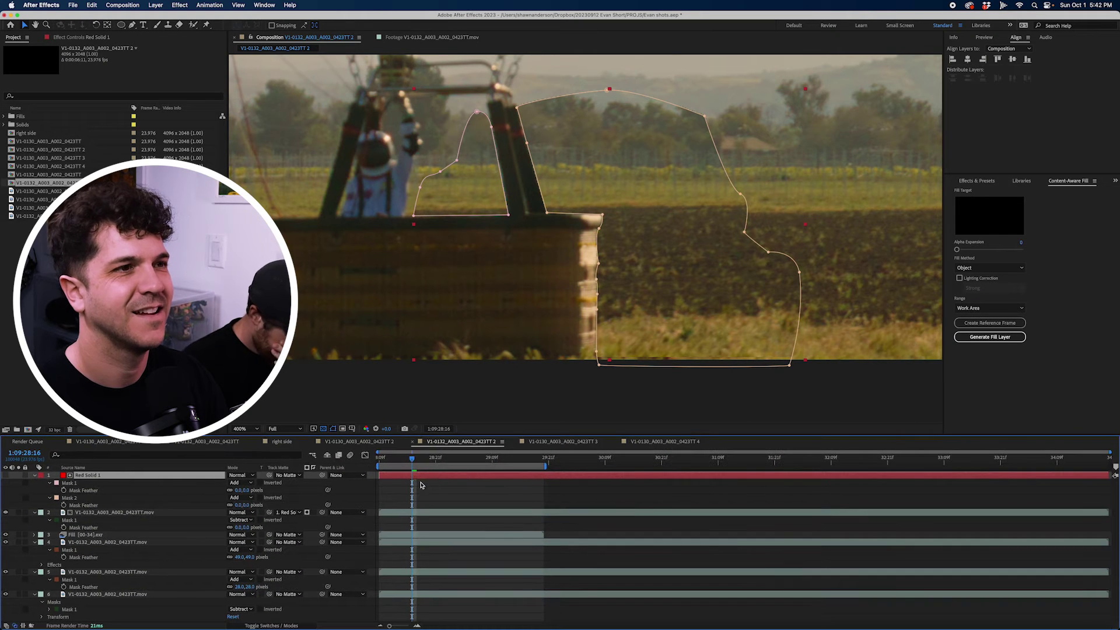
- Add variable feather points to Mask 2 with the Mask Feather tool, wide over the field and tight along the frame pole and basket
{"action": "left_click_drag", "start_coordinate": [607, 93], "coordinate": [605, 151]}
{"action": "key", "text": "g"}
{"action": "left_click", "coordinate": [607, 151]}
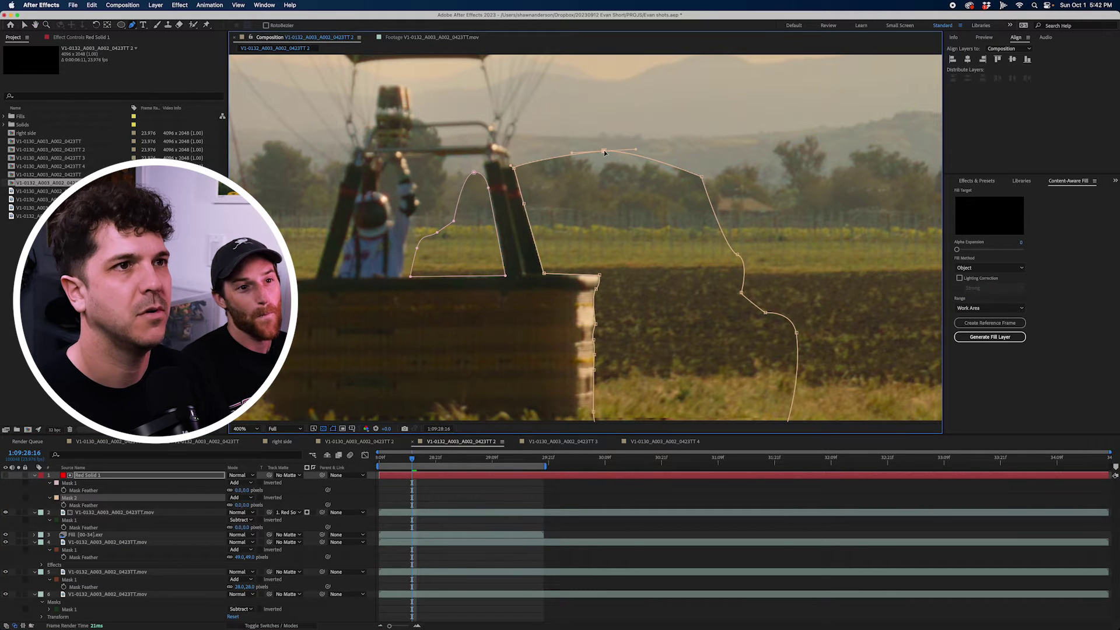
{"action": "key", "text": "g"}
{"action": "left_click_drag", "start_coordinate": [605, 150], "coordinate": [611, 128]}
{"action": "left_click_drag", "start_coordinate": [543, 273], "coordinate": [542, 269]}
{"action": "left_click_drag", "start_coordinate": [513, 168], "coordinate": [510, 167]}
{"action": "left_click_drag", "start_coordinate": [509, 167], "coordinate": [512, 165]}
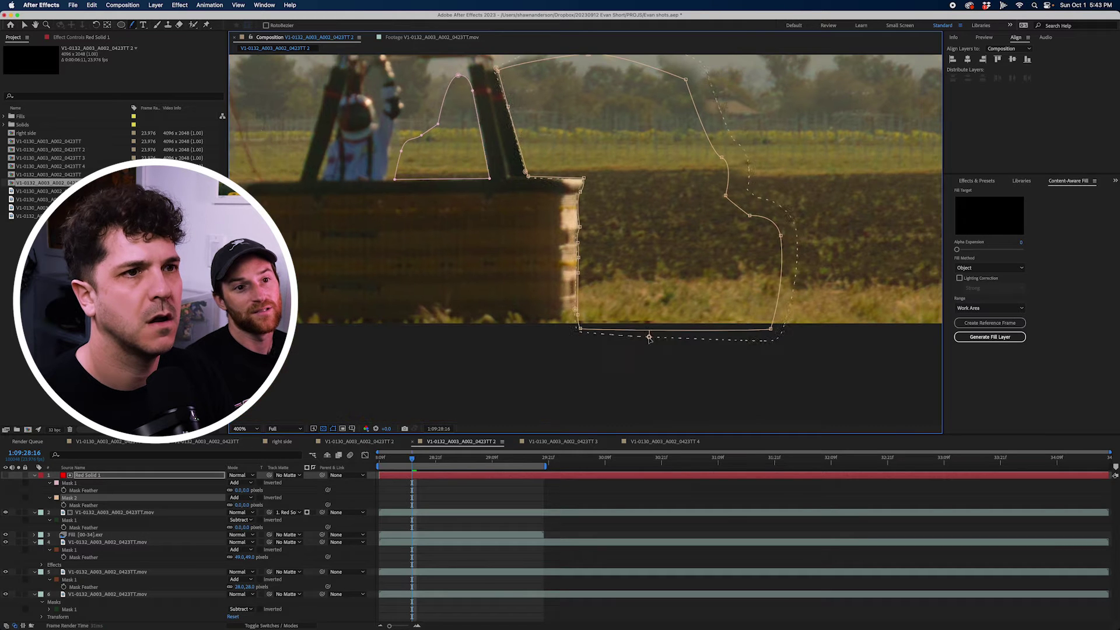
{"action": "left_click_drag", "start_coordinate": [650, 336], "coordinate": [650, 338]}
- Add variable feather points to Mask 1 between the frame poles, softening the pilot's side and keeping the pole and basket edges tight
{"action": "scroll", "coordinate": [671, 170], "scroll_direction": "up", "scroll_amount": 5}
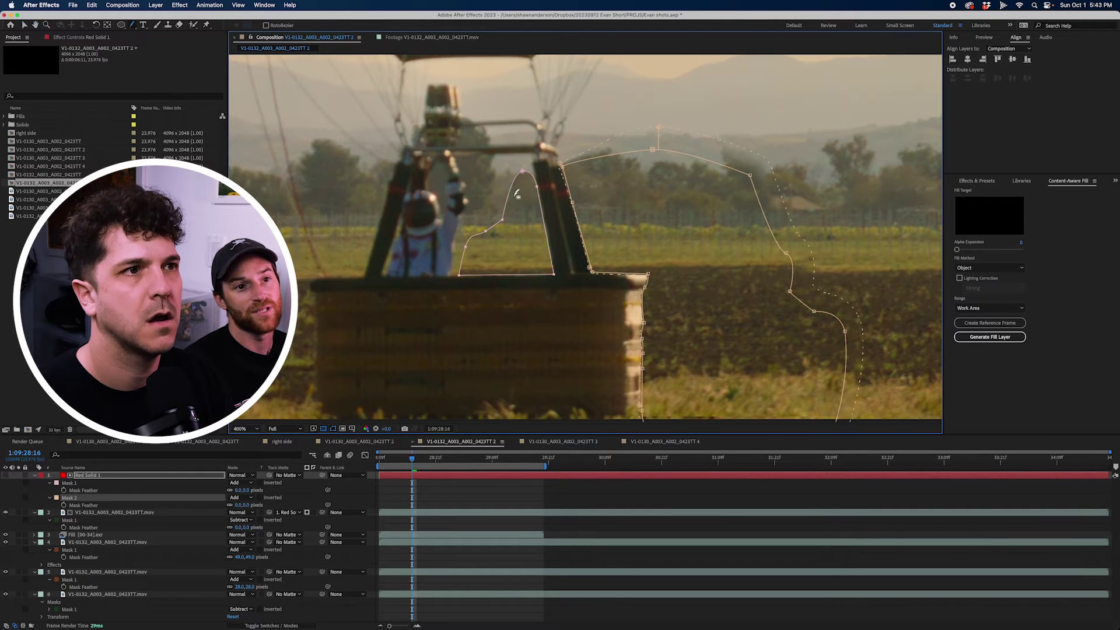
{"action": "left_click", "coordinate": [504, 221]}
{"action": "left_click_drag", "start_coordinate": [512, 185], "coordinate": [498, 180]}
{"action": "mouse_move", "coordinate": [550, 253]}
{"action": "left_mouse_down"}
{"action": "mouse_move", "coordinate": [566, 250]}
{"action": "mouse_move", "coordinate": [554, 250]}
{"action": "left_mouse_up"}
{"action": "left_click_drag", "start_coordinate": [460, 275], "coordinate": [461, 278]}
{"action": "left_click", "coordinate": [539, 181]}
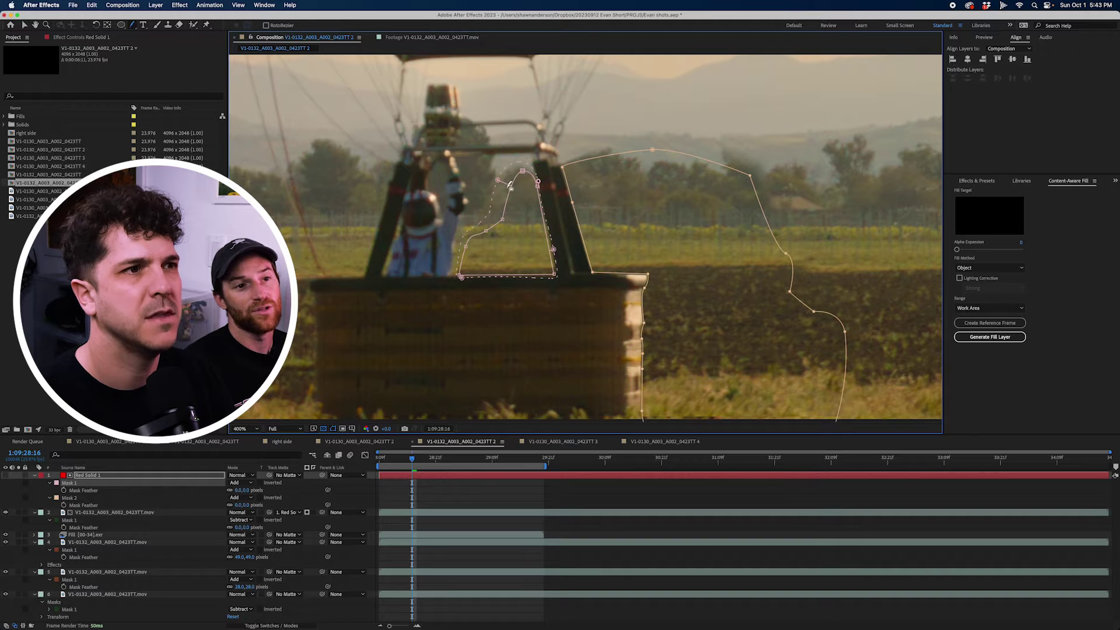
{"action": "left_click", "coordinate": [569, 497]}
{"action": "left_click", "coordinate": [590, 513]}
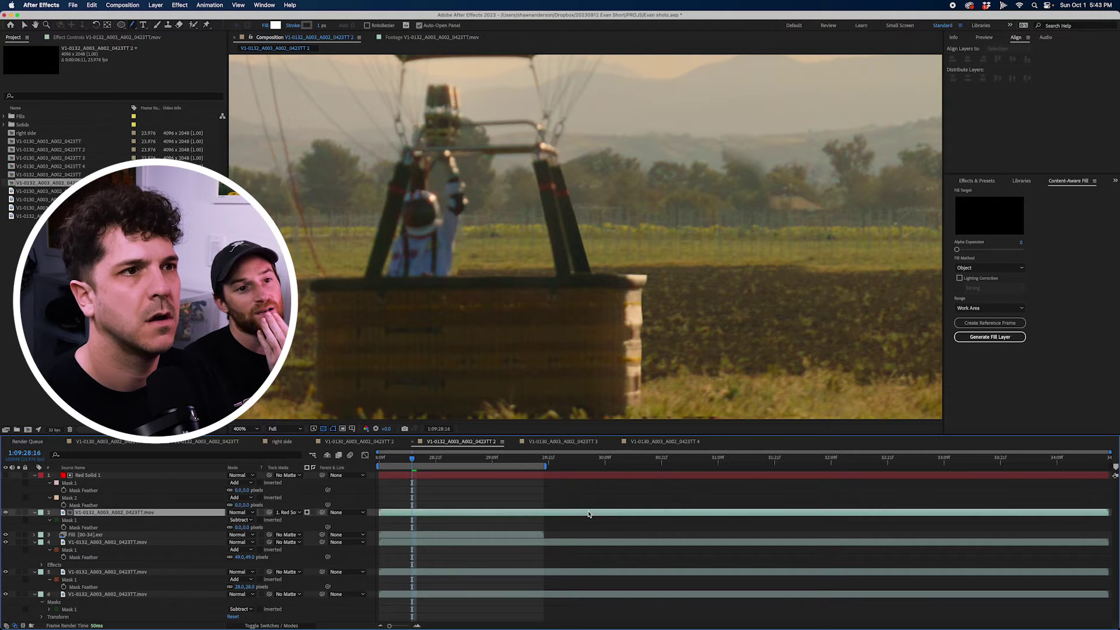
- Adjust Mask 2's feather along the outer edge of the balloon's frame pole
{"action": "left_click", "coordinate": [513, 476]}
{"action": "left_click", "coordinate": [572, 200]}
{"action": "left_click_drag", "start_coordinate": [573, 203], "coordinate": [568, 204]}
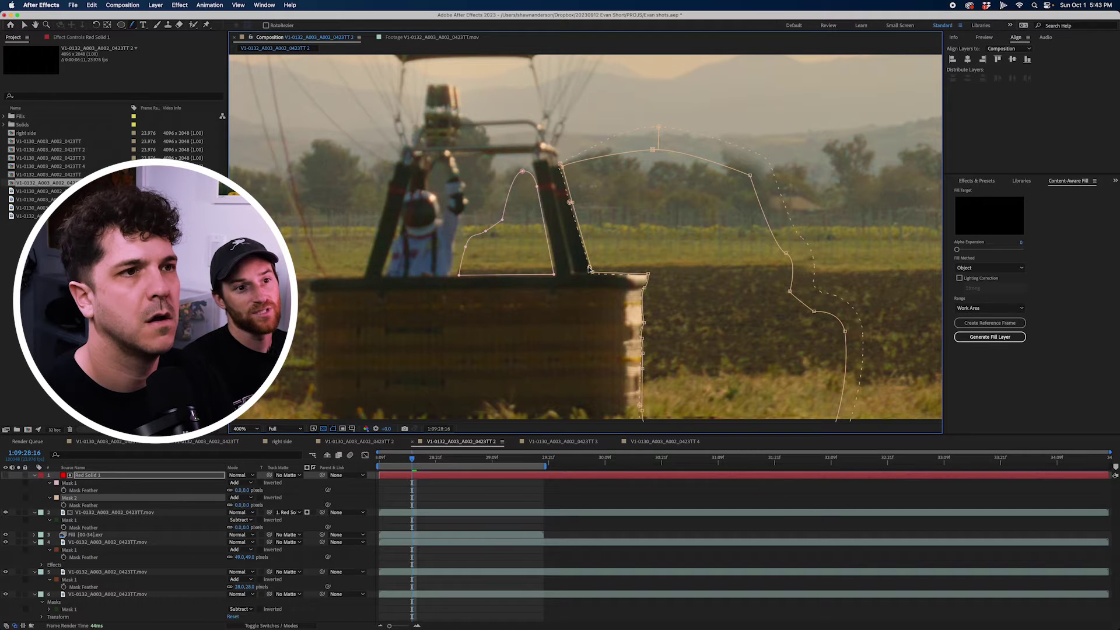
{"action": "left_click", "coordinate": [630, 492]}
{"action": "left_click", "coordinate": [630, 475]}
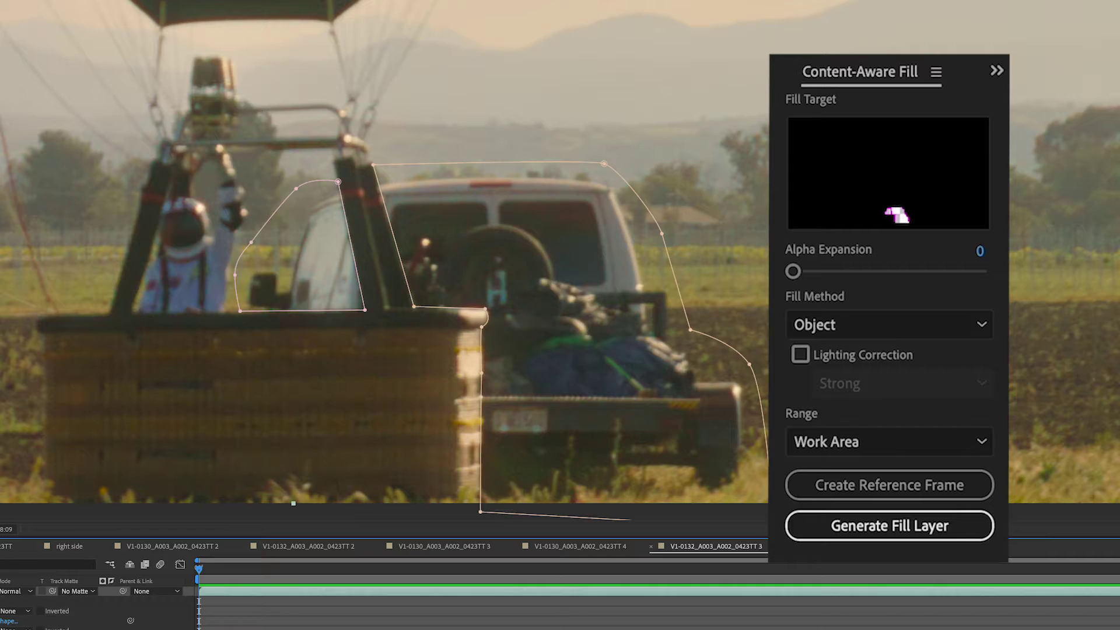
- In V1-0132_A003_A002_0423TT 3, generate an Object Content-Aware Fill layer for the masked van over the Work Area
{"action": "left_click", "coordinate": [705, 544]}
{"action": "left_click", "coordinate": [891, 526]}
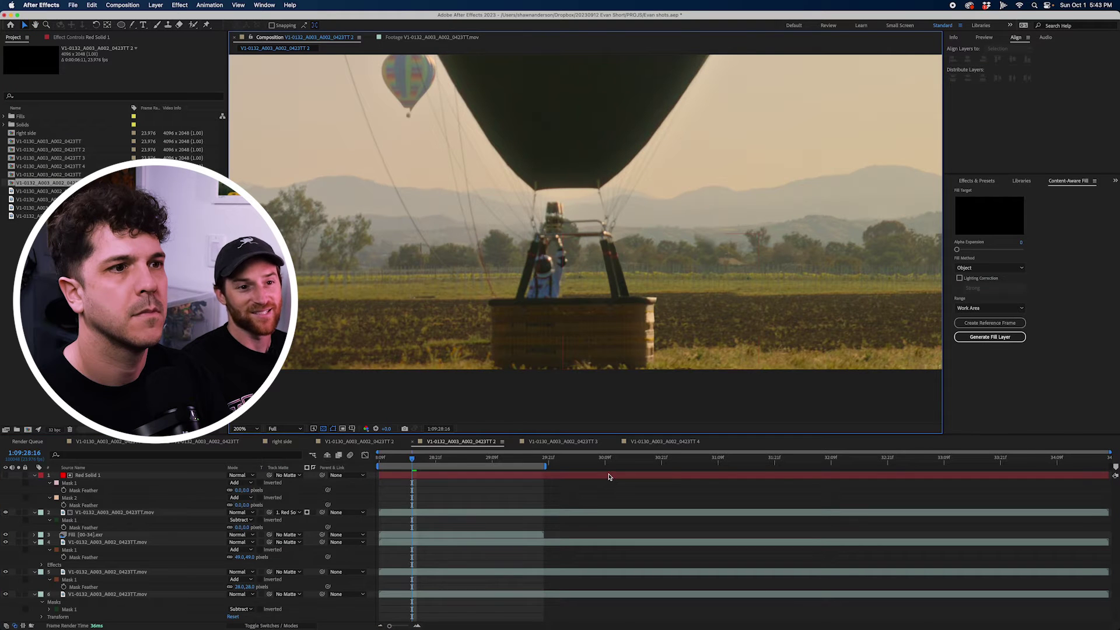
- Pull the upper outer corner of Red Solid 1's larger mask outward to widen the tree patch beside the balloon frame
{"action": "left_click", "coordinate": [609, 476]}
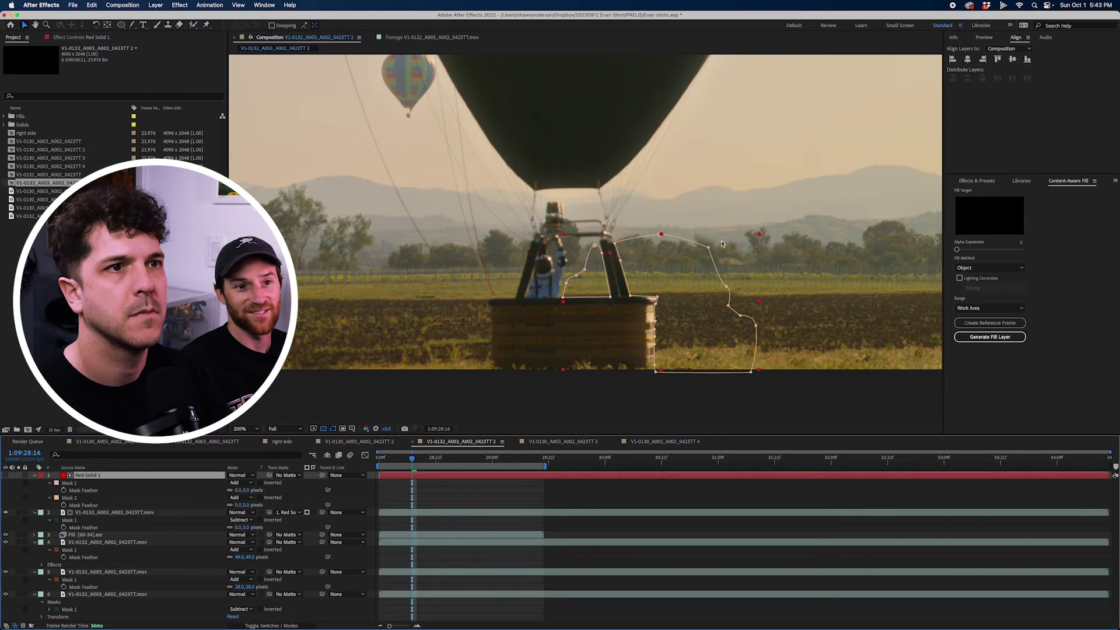
{"action": "left_click_drag", "start_coordinate": [711, 251], "coordinate": [734, 226]}
{"action": "key", "text": "g"}
{"action": "left_click", "coordinate": [708, 487]}
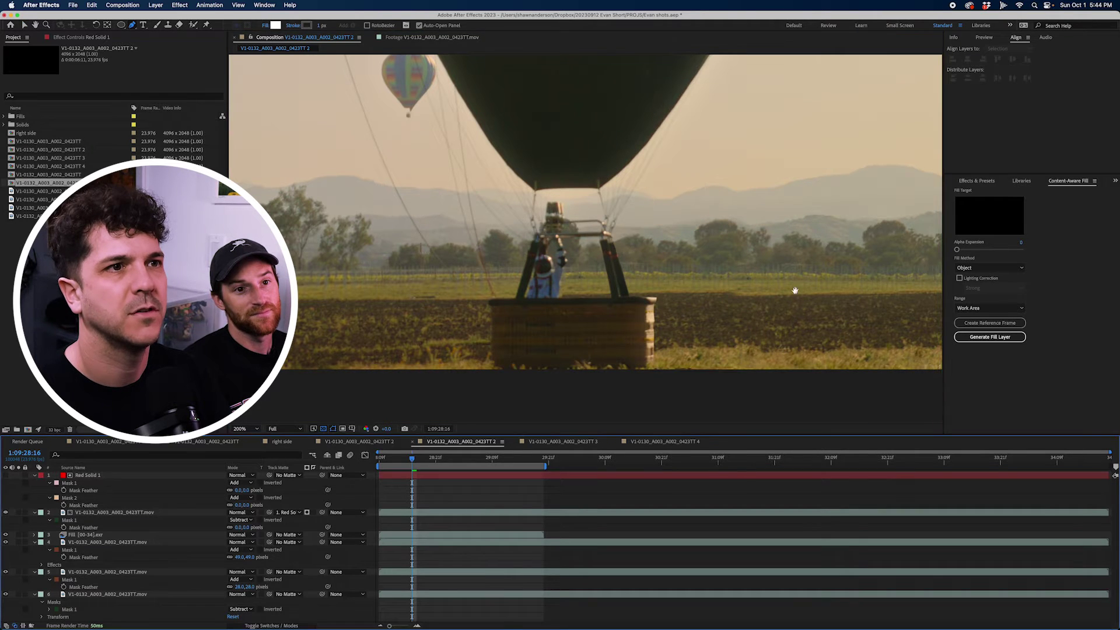
- Adjust the corner point of Red Solid 1's Mask 2 at the top of the balloon's frame pole
{"action": "left_click_drag", "start_coordinate": [798, 292], "coordinate": [738, 285]}
{"action": "left_click", "coordinate": [577, 475]}
{"action": "left_click", "coordinate": [561, 217]}
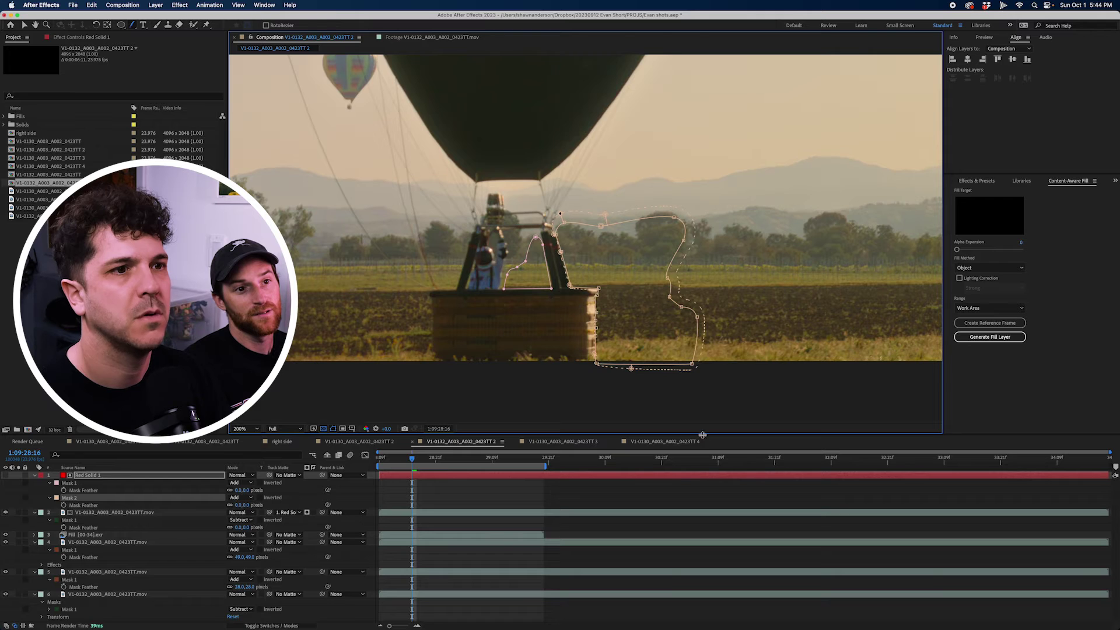
- Duplicate the footage to the top of the layer stack and mask around the small balloon beside the big balloon's edge
{"action": "scroll", "coordinate": [552, 243], "scroll_direction": "up", "scroll_amount": 1}
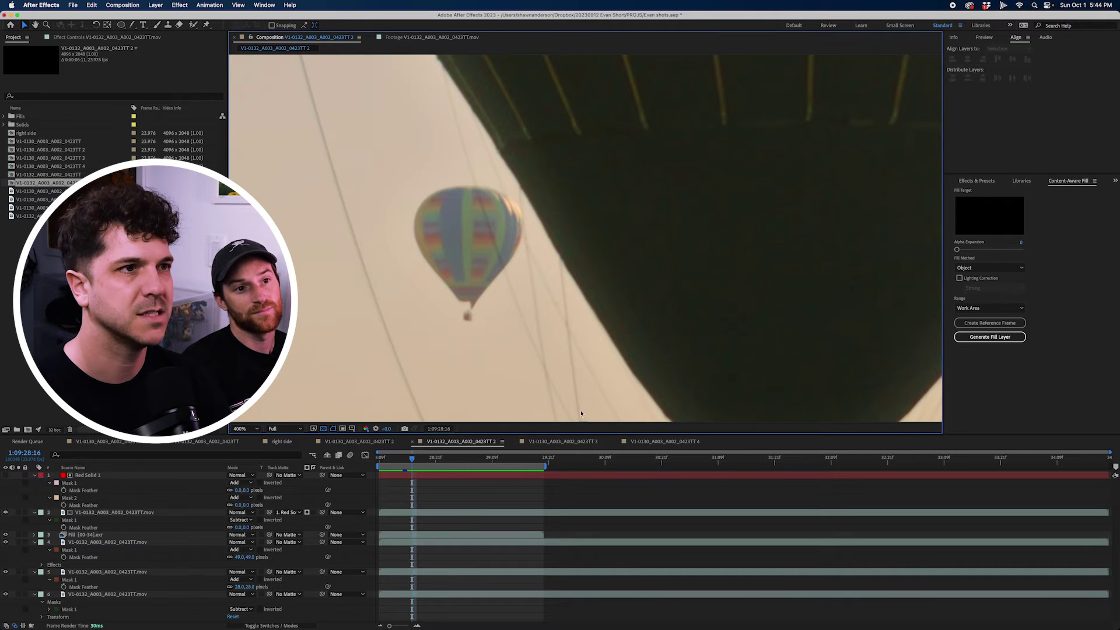
{"action": "left_click_drag", "start_coordinate": [581, 414], "coordinate": [660, 453]}
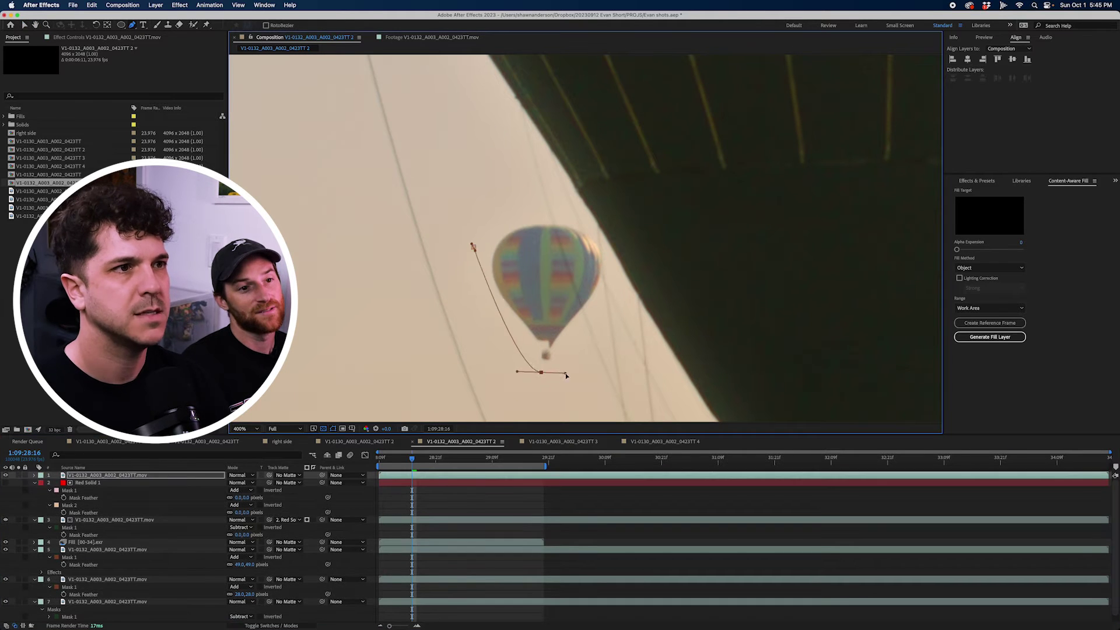
{"action": "left_click", "coordinate": [590, 335]}
{"action": "left_click", "coordinate": [535, 200]}
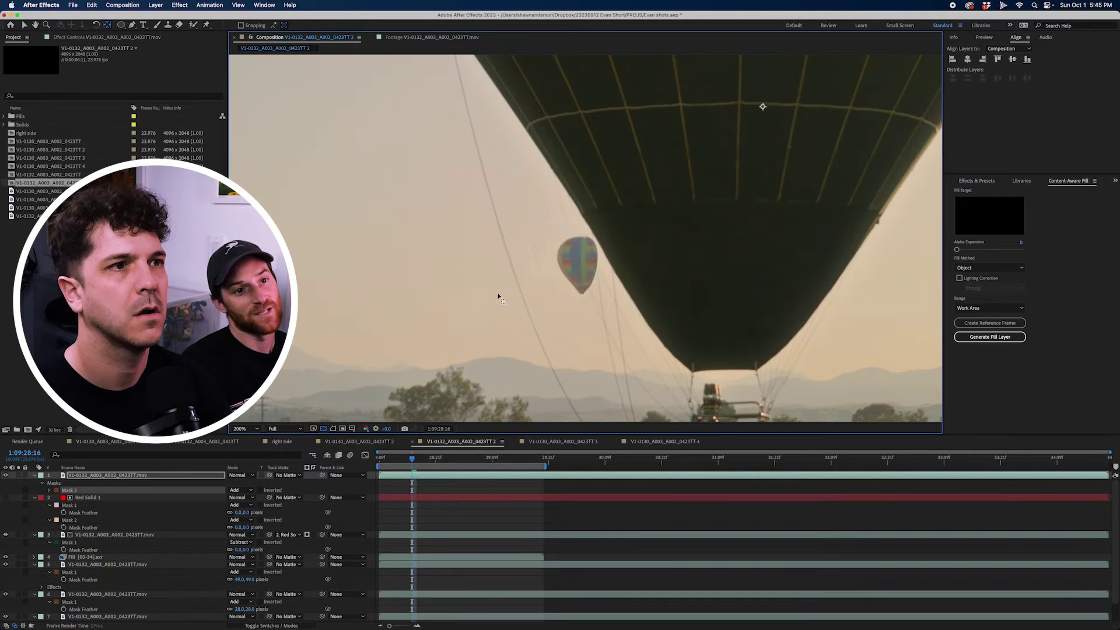
- Shift the masked sky patch to cover the small balloon and set its mask feather to 25 pixels
{"action": "left_click_drag", "start_coordinate": [500, 297], "coordinate": [606, 330]}
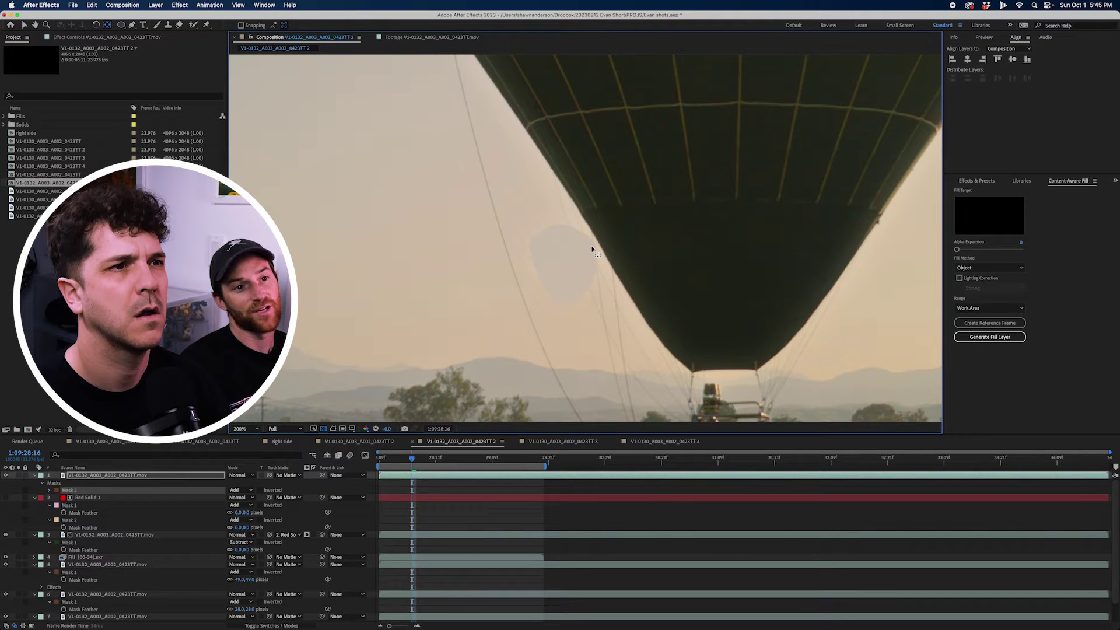
{"action": "key", "text": "f"}
{"action": "mouse_move", "coordinate": [240, 491]}
{"action": "left_mouse_down"}
{"action": "mouse_move", "coordinate": [250, 488]}
{"action": "mouse_move", "coordinate": [240, 491]}
{"action": "left_mouse_up"}
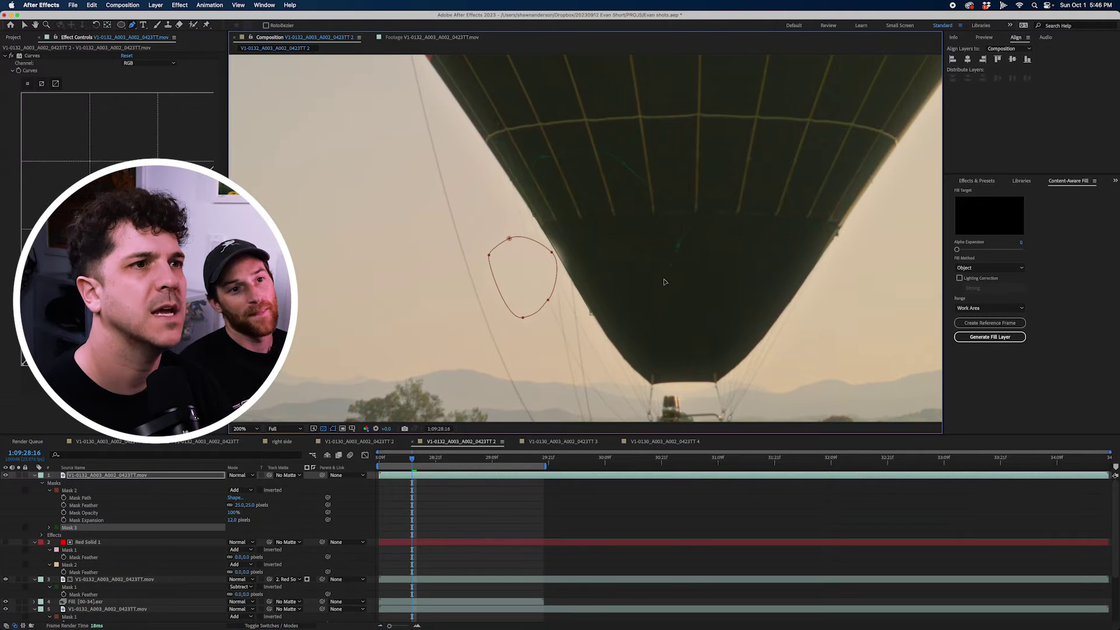
- Draw a second mask on the sky patch following the big balloon's edge and set its mode to Subtract
{"action": "left_click", "coordinate": [590, 314]}
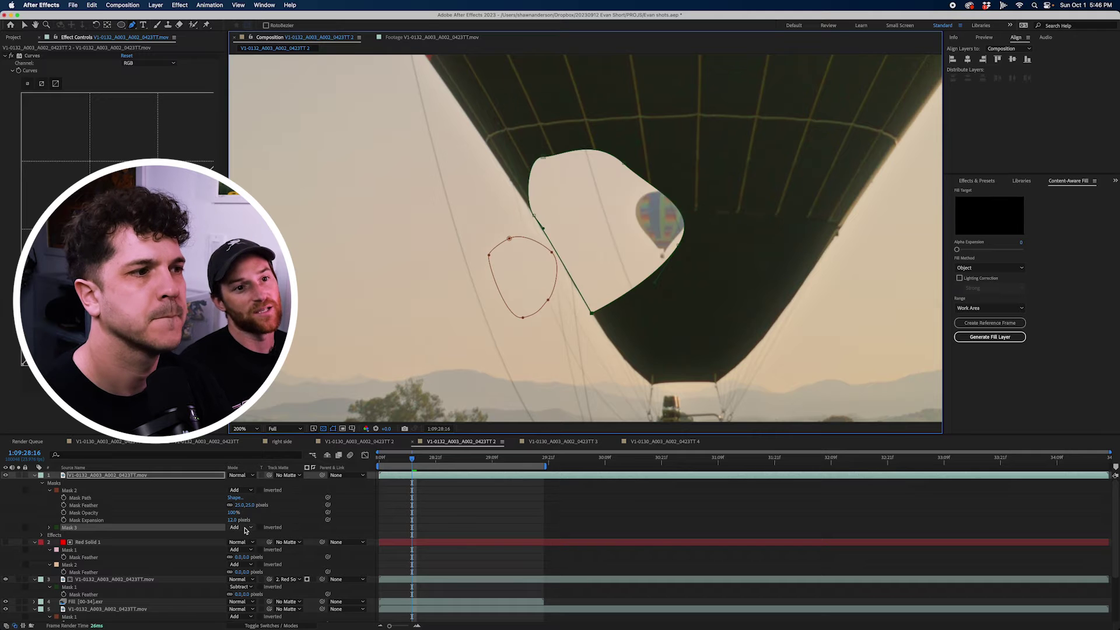
{"action": "left_click", "coordinate": [239, 527]}
{"action": "left_click", "coordinate": [253, 557]}
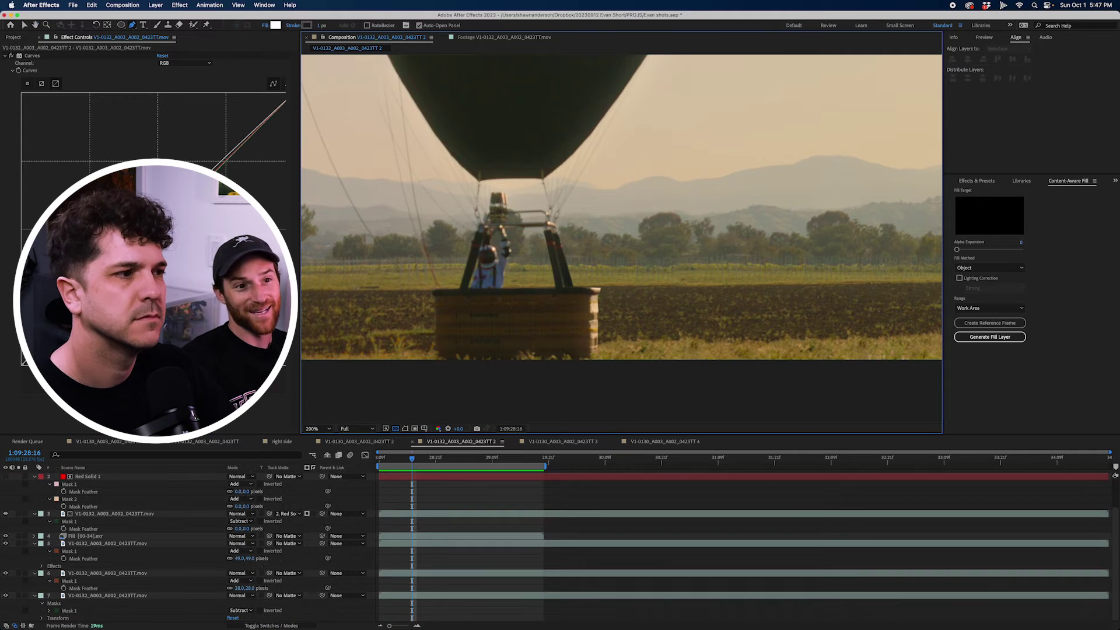
- Solo the bottom footage layer to review the unretouched balloons and van across the whole frame
{"action": "left_click", "coordinate": [18, 595]}
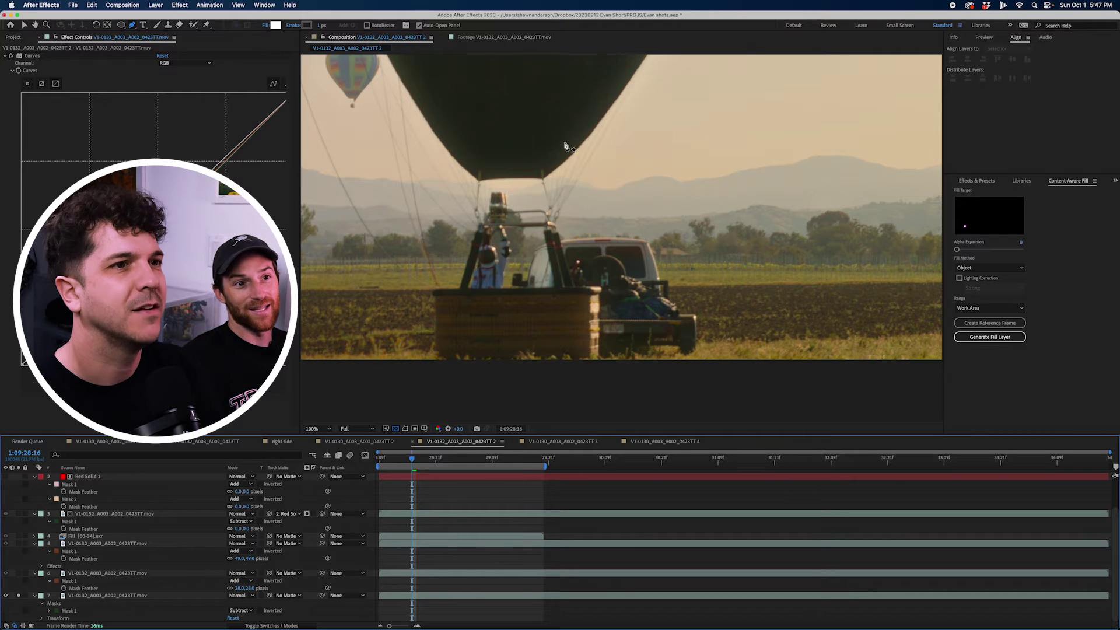
{"action": "scroll", "coordinate": [566, 145], "scroll_direction": "down", "scroll_amount": 2}
{"action": "left_click_drag", "start_coordinate": [596, 172], "coordinate": [596, 265]}
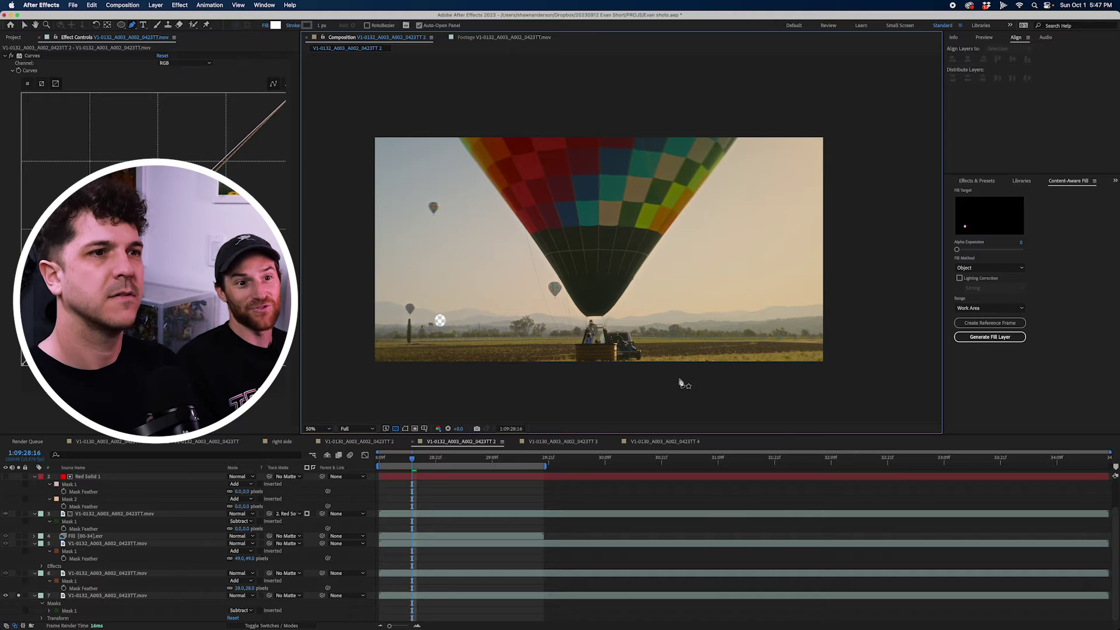
{"action": "scroll", "coordinate": [679, 383], "scroll_direction": "up", "scroll_amount": 2}
{"action": "left_click_drag", "start_coordinate": [653, 390], "coordinate": [639, 238]}
- Draw a slightly curved open path as a new shape layer, tracing the rope missing across the sky patch
{"action": "key", "text": "g"}
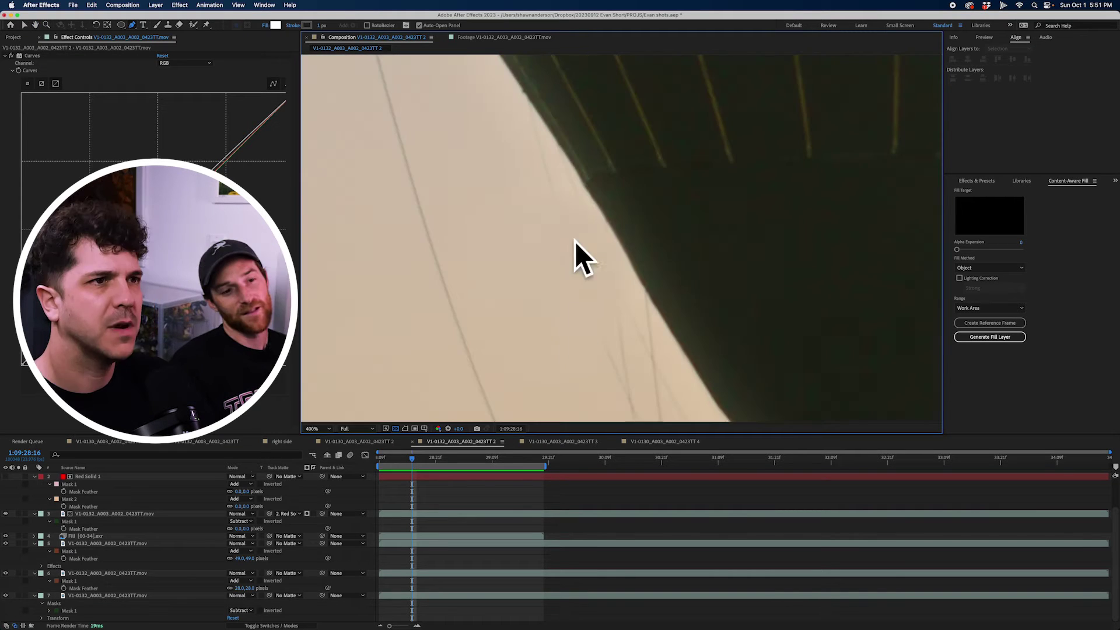
{"action": "left_click", "coordinate": [627, 487]}
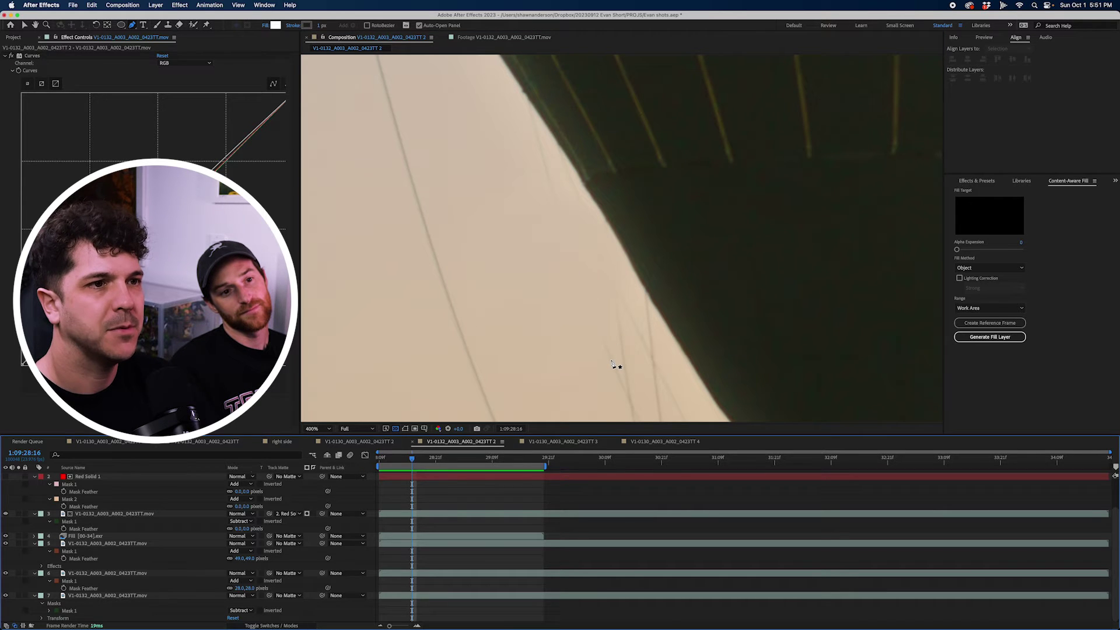
{"action": "left_click", "coordinate": [592, 226]}
{"action": "left_click_drag", "start_coordinate": [551, 187], "coordinate": [546, 174]}
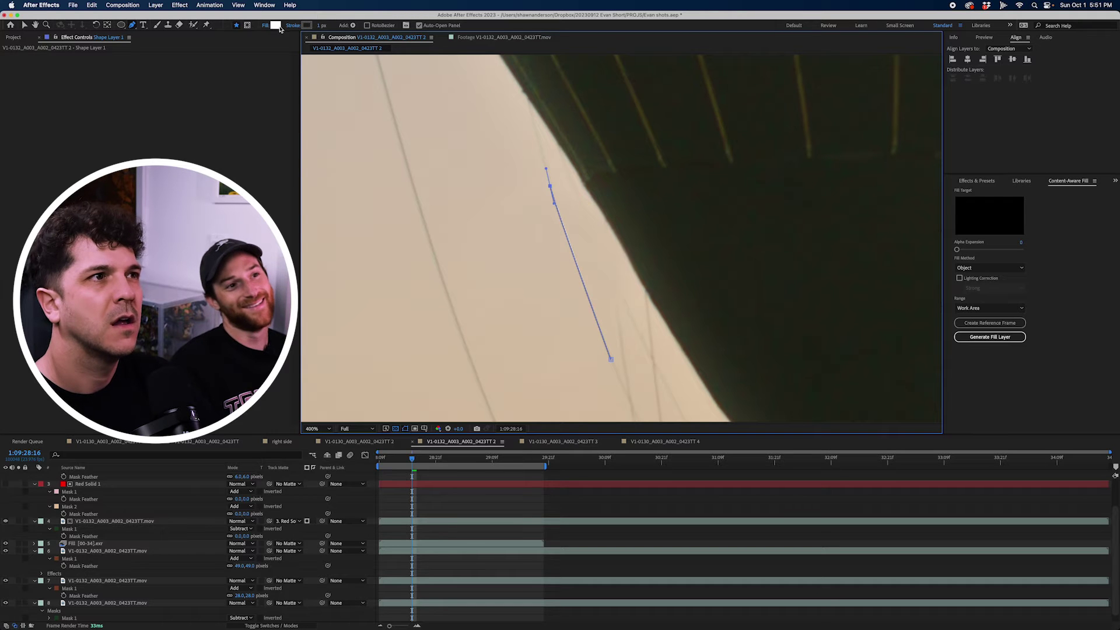
- Hide Fill 1 of Shape 1 in Shape Layer 1 to keep only the rope's stroke
{"action": "scroll", "coordinate": [44, 484], "scroll_direction": "up", "scroll_amount": 5}
{"action": "left_click", "coordinate": [34, 476]}
{"action": "left_click", "coordinate": [42, 483]}
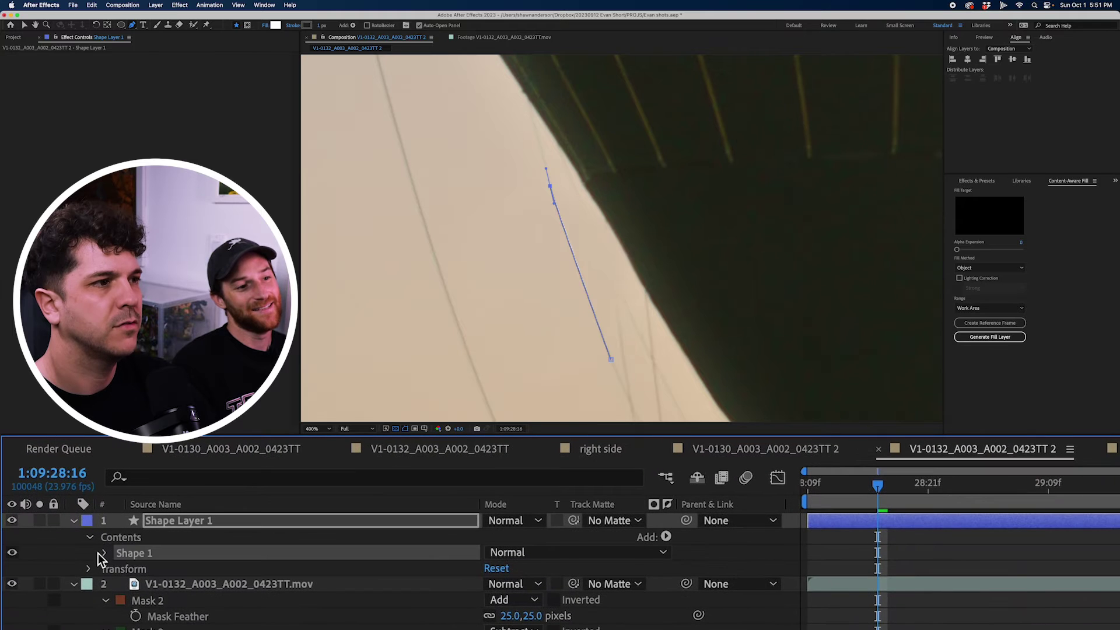
{"action": "left_click", "coordinate": [102, 553]}
{"action": "left_click", "coordinate": [12, 601]}
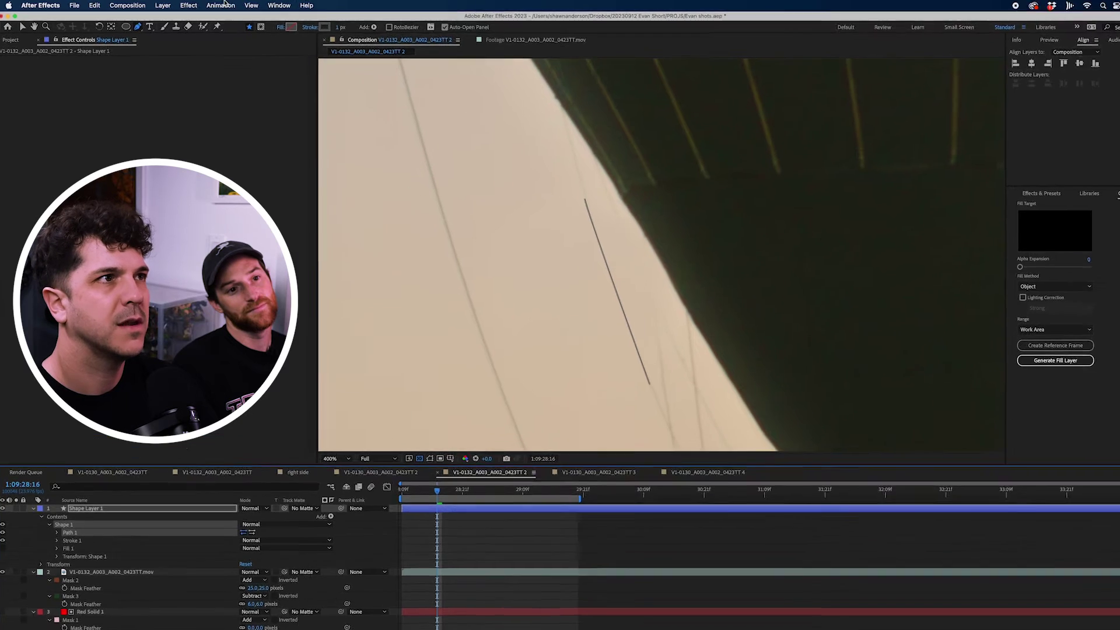
- Apply a Gaussian Blur with a Blurriness of about 3.5 to Shape Layer 1 and lower its opacity to 34%
{"action": "left_click", "coordinate": [180, 5]}
{"action": "mouse_move", "coordinate": [195, 85]}
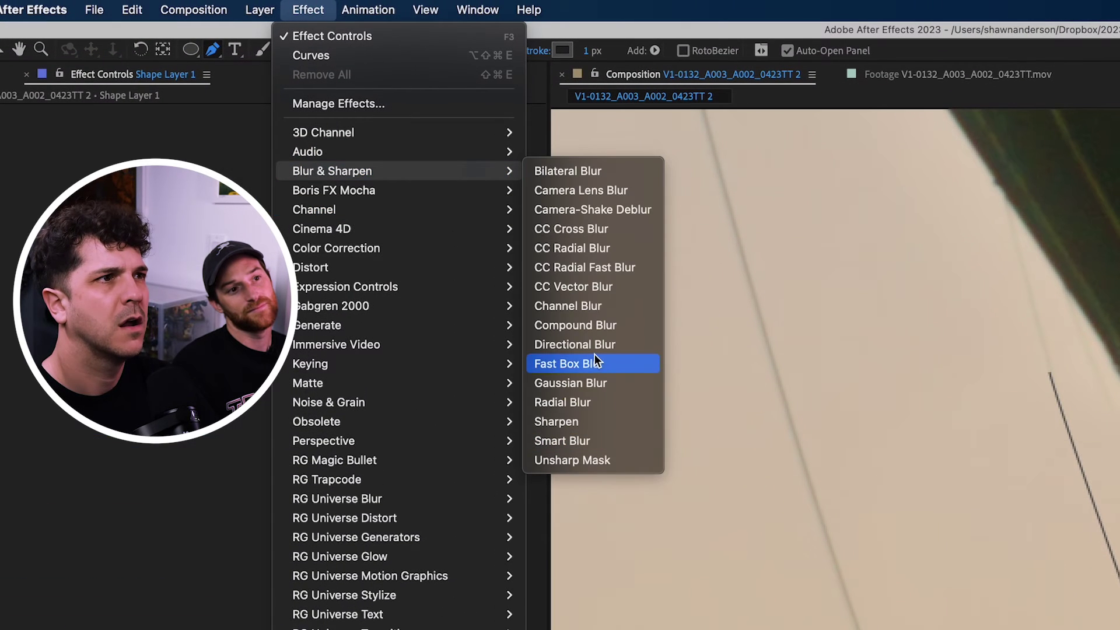
{"action": "left_click", "coordinate": [581, 389]}
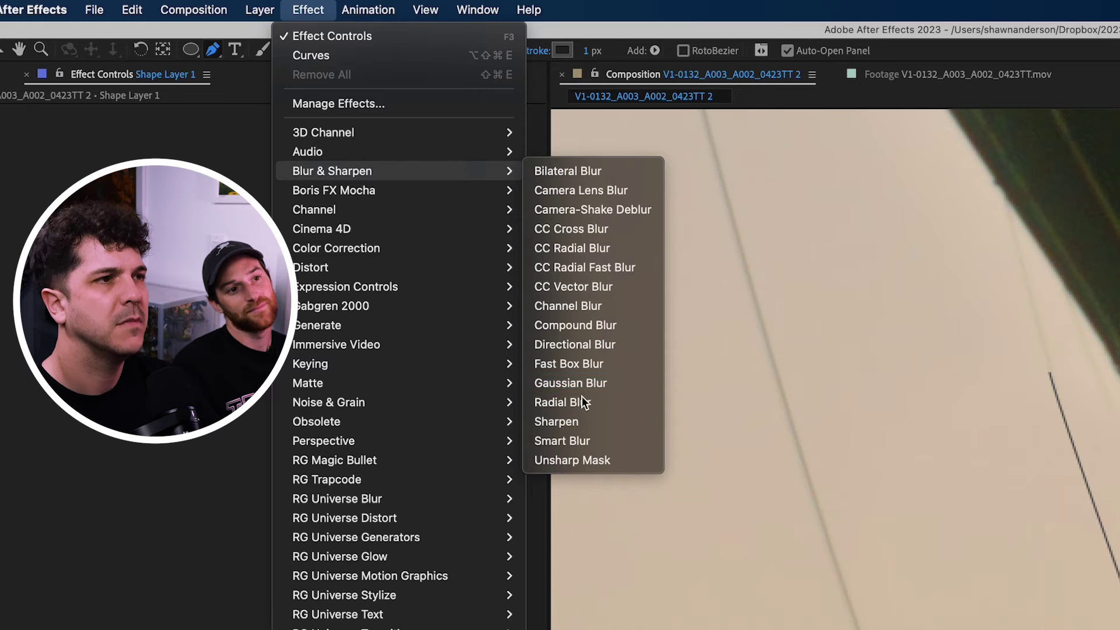
{"action": "left_click_drag", "start_coordinate": [268, 105], "coordinate": [287, 105]}
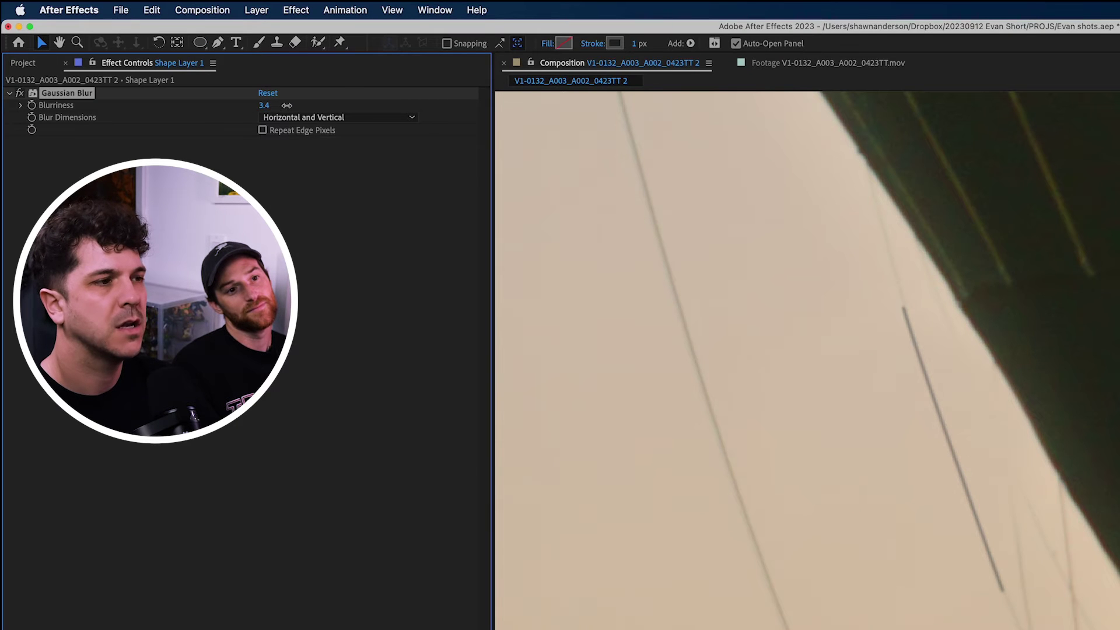
{"action": "key", "text": "t"}
{"action": "left_click_drag", "start_coordinate": [527, 545], "coordinate": [460, 548]}
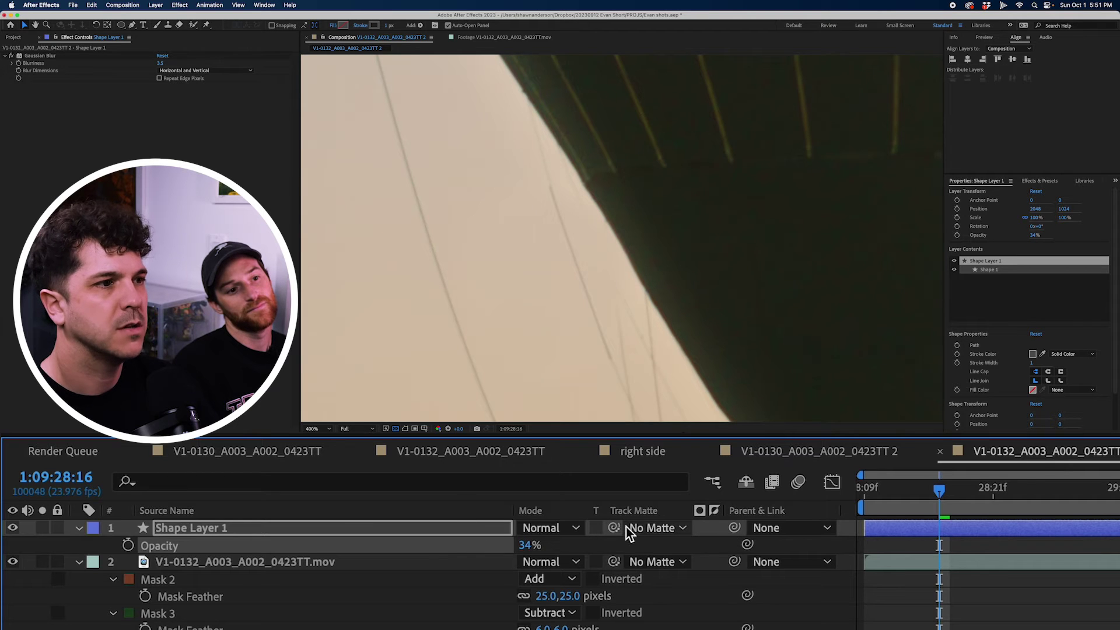
- Use the masked sky patch as Shape Layer 1's track matte and turn the patch's visibility back on
{"action": "left_click_drag", "start_coordinate": [614, 528], "coordinate": [52, 570]}
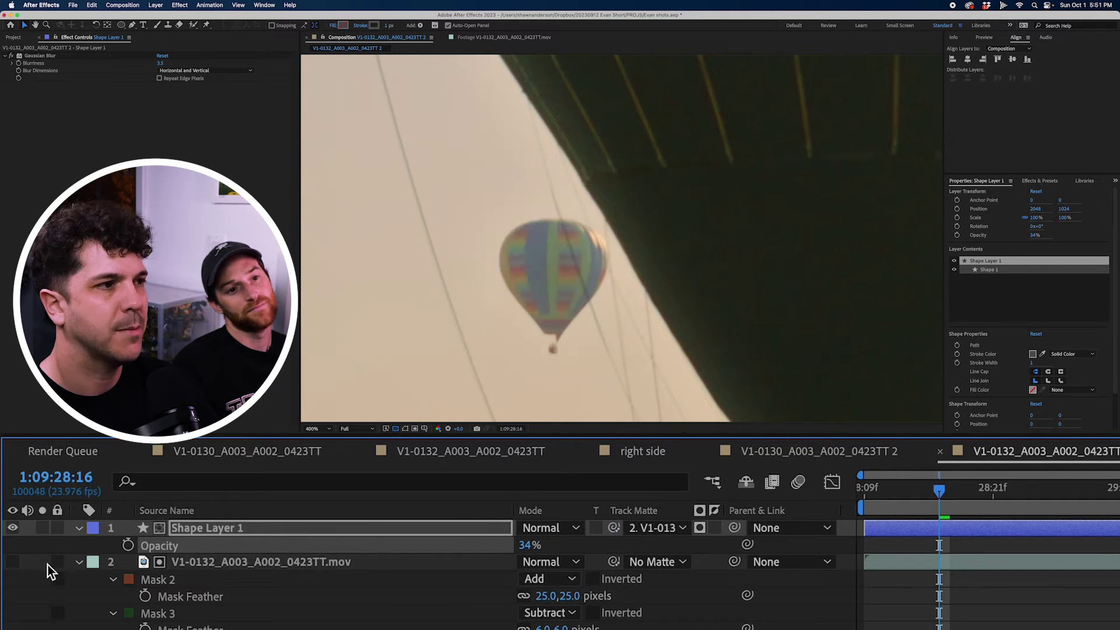
{"action": "left_click", "coordinate": [12, 562]}
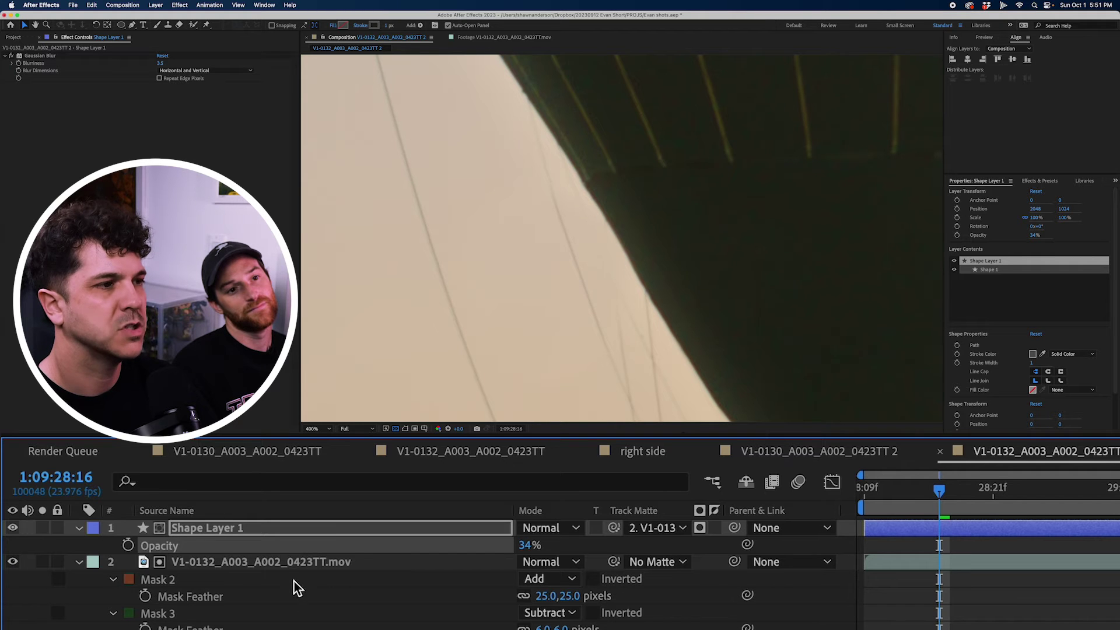
{"action": "left_click", "coordinate": [205, 561]}
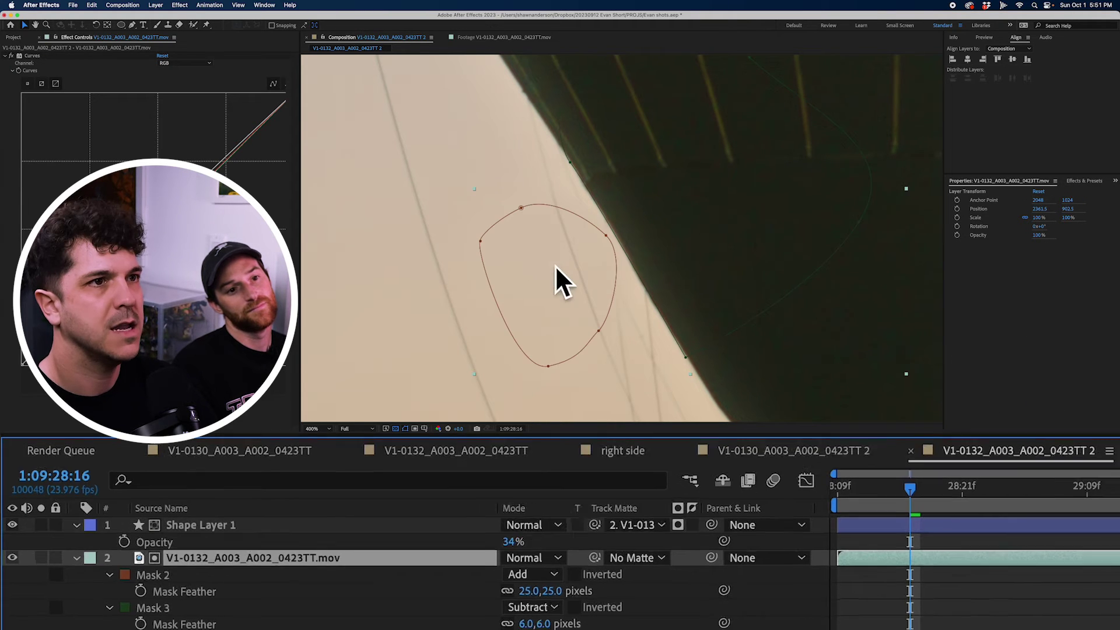
{"action": "key", "text": "F2"}
- Draw two more rope strokes in Shape Layer 1 beside the first, near the big balloon's lower edge
{"action": "left_click", "coordinate": [1015, 529]}
{"action": "key", "text": "g"}
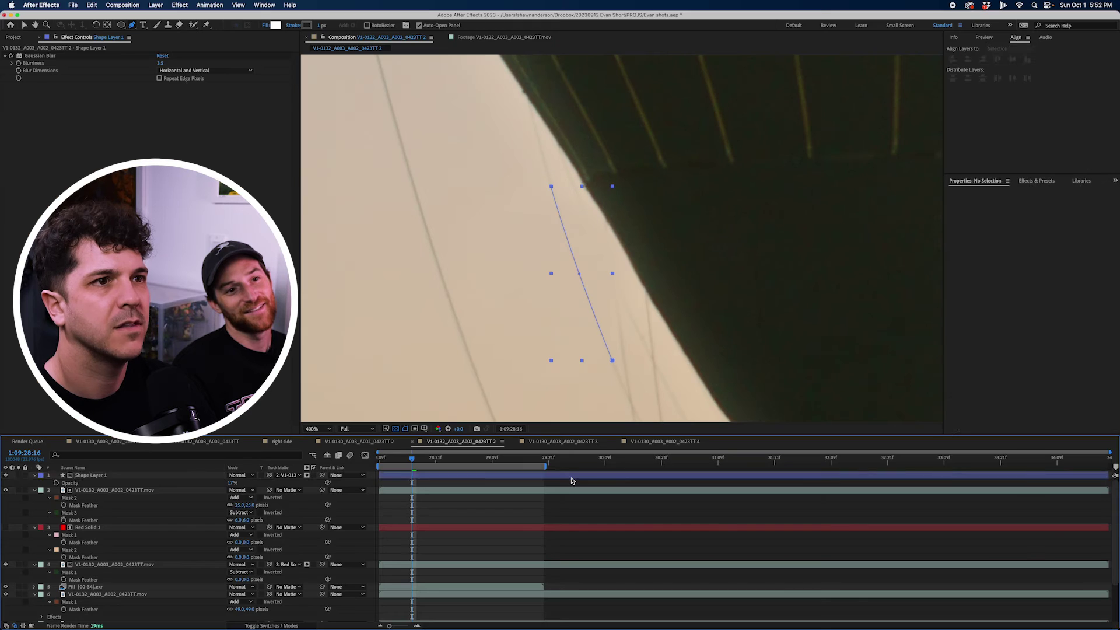
{"action": "left_click", "coordinate": [622, 349]}
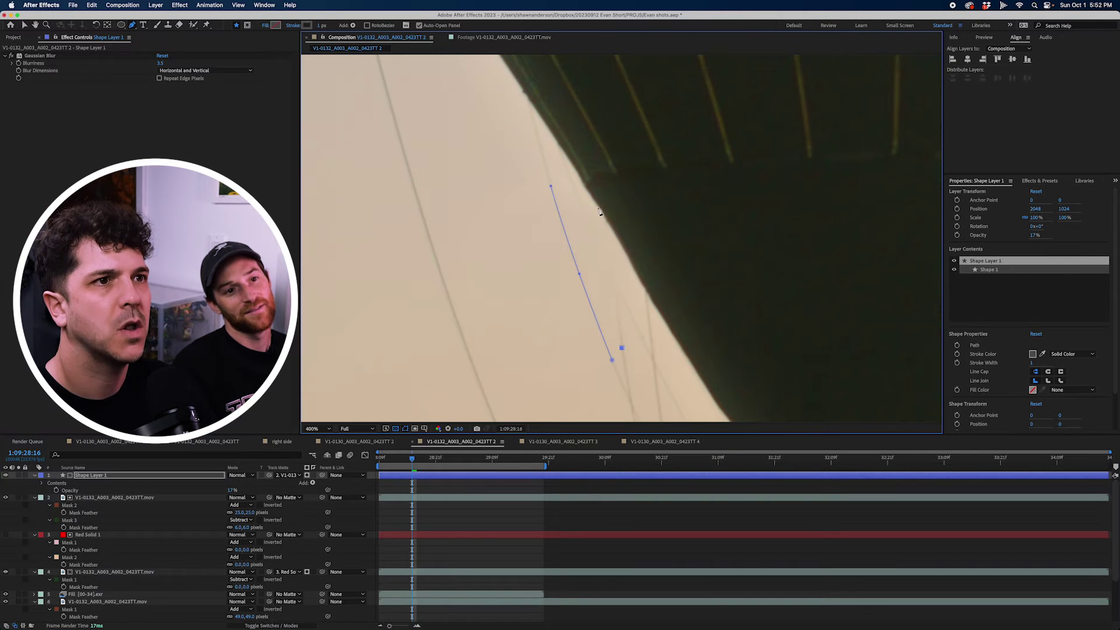
{"action": "left_click_drag", "start_coordinate": [608, 201], "coordinate": [612, 179]}
{"action": "left_click", "coordinate": [676, 490]}
{"action": "left_click", "coordinate": [678, 476]}
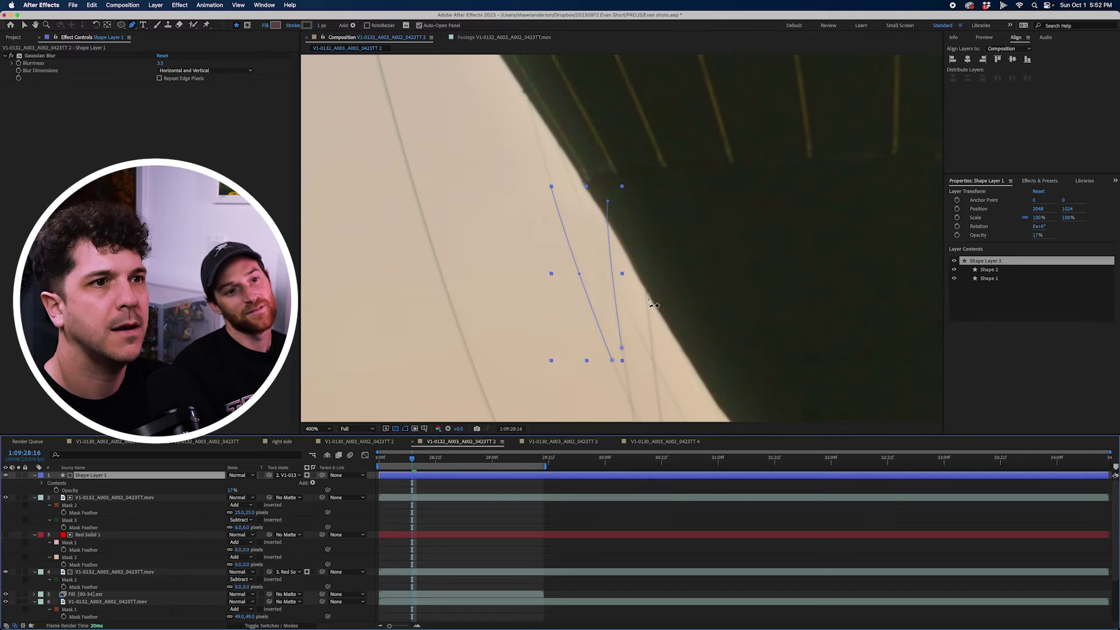
{"action": "left_click", "coordinate": [645, 346]}
{"action": "left_click_drag", "start_coordinate": [563, 156], "coordinate": [564, 146]}
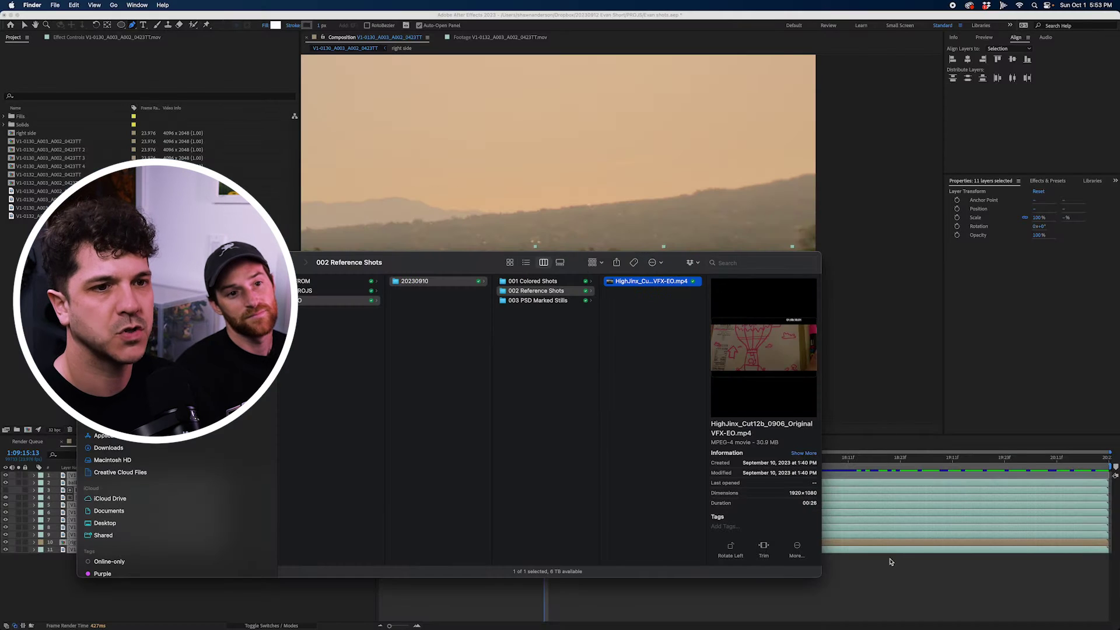
- Open the right side precomp from V1-0130_A003_A002_0423TT and solo its patches from the bottom up to examine the landscape rebuild
{"action": "left_click", "coordinate": [600, 610]}
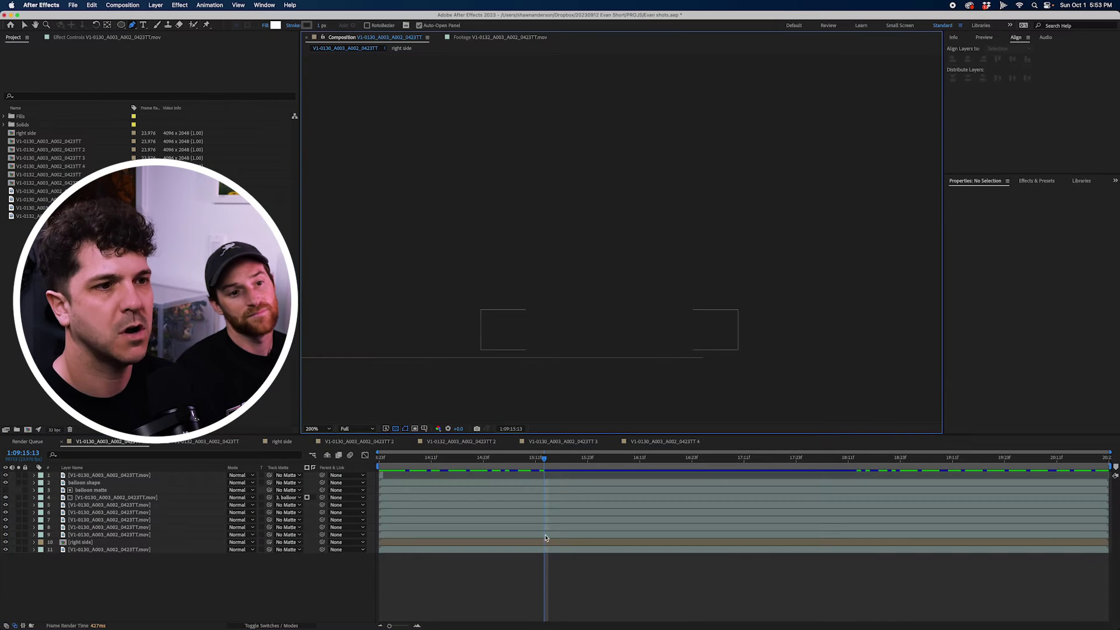
{"action": "left_click", "coordinate": [549, 528]}
{"action": "left_click", "coordinate": [602, 575]}
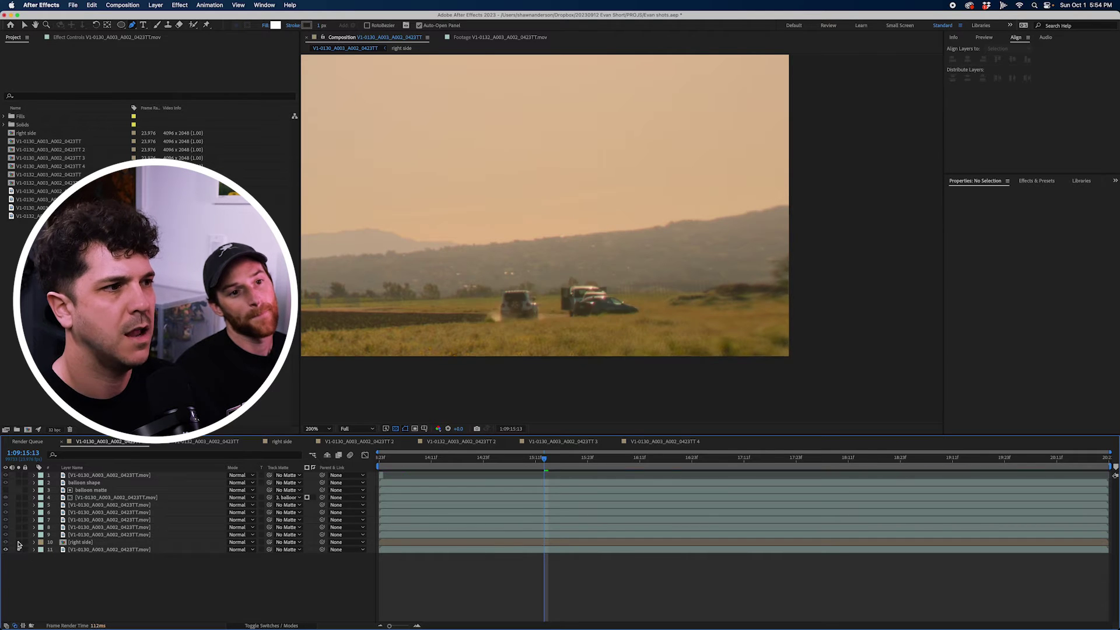
{"action": "double_click", "coordinate": [71, 543]}
{"action": "left_click_drag", "start_coordinate": [536, 327], "coordinate": [775, 269]}
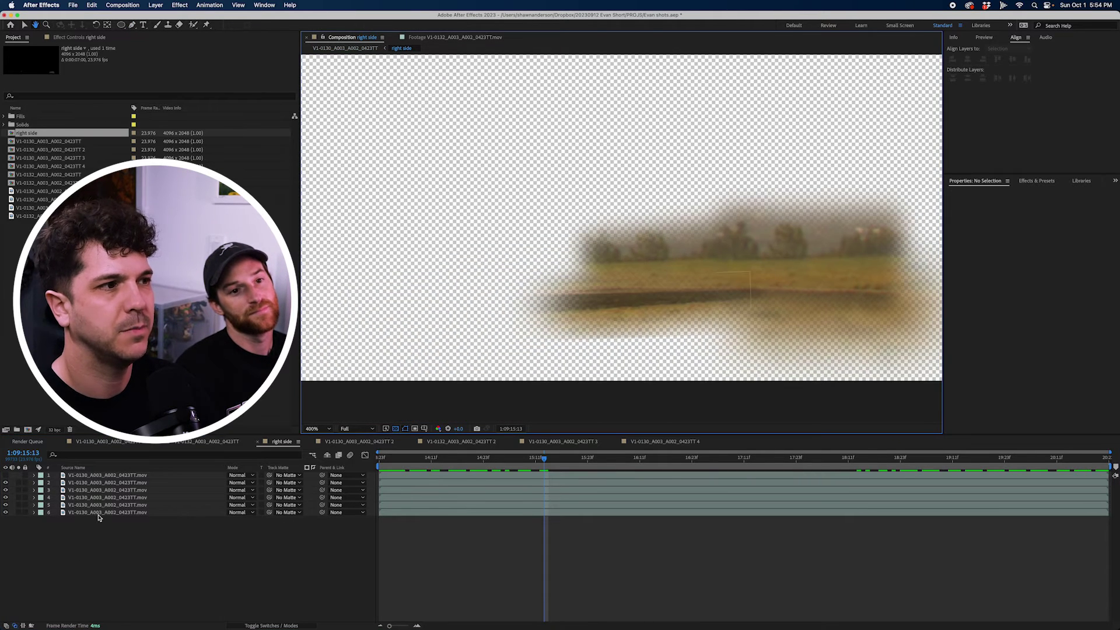
{"action": "left_click", "coordinate": [19, 511]}
{"action": "left_click", "coordinate": [18, 505]}
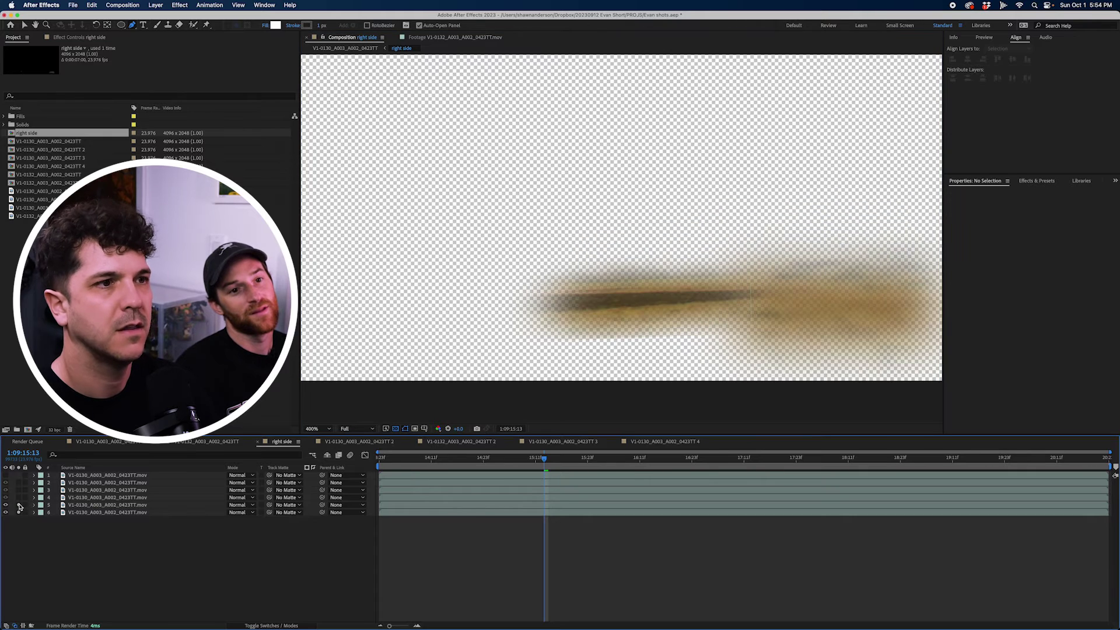
{"action": "left_click", "coordinate": [18, 499]}
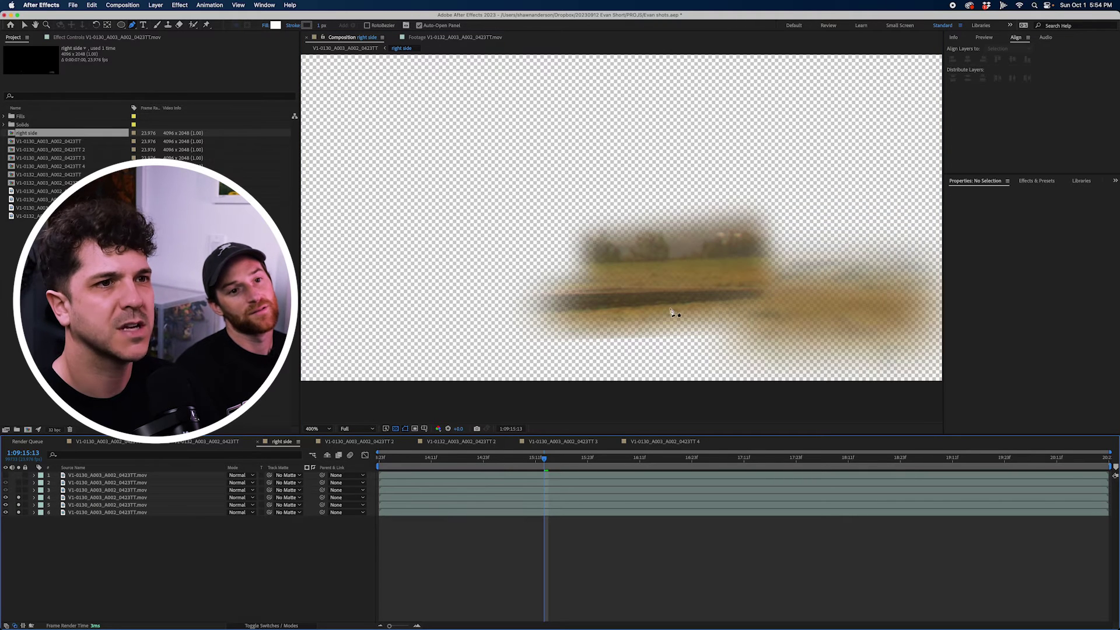
{"action": "left_click", "coordinate": [19, 490]}
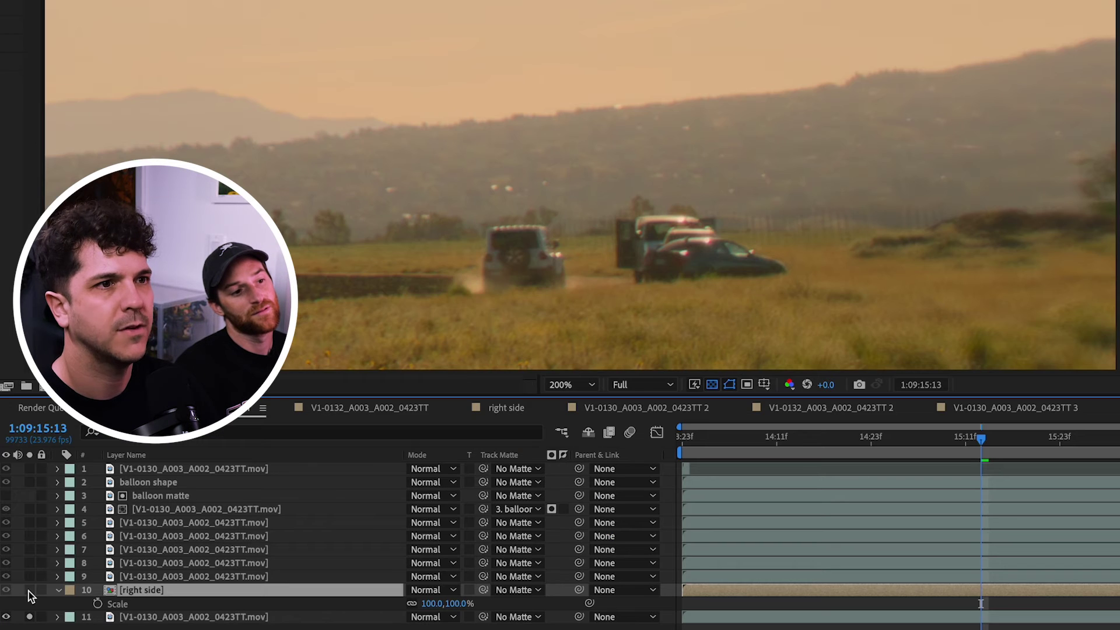
- In V1-0130_A003_A002_0423TT, solo right side and the grass patches above it one by one to examine the vehicle removal
{"action": "left_click", "coordinate": [28, 591]}
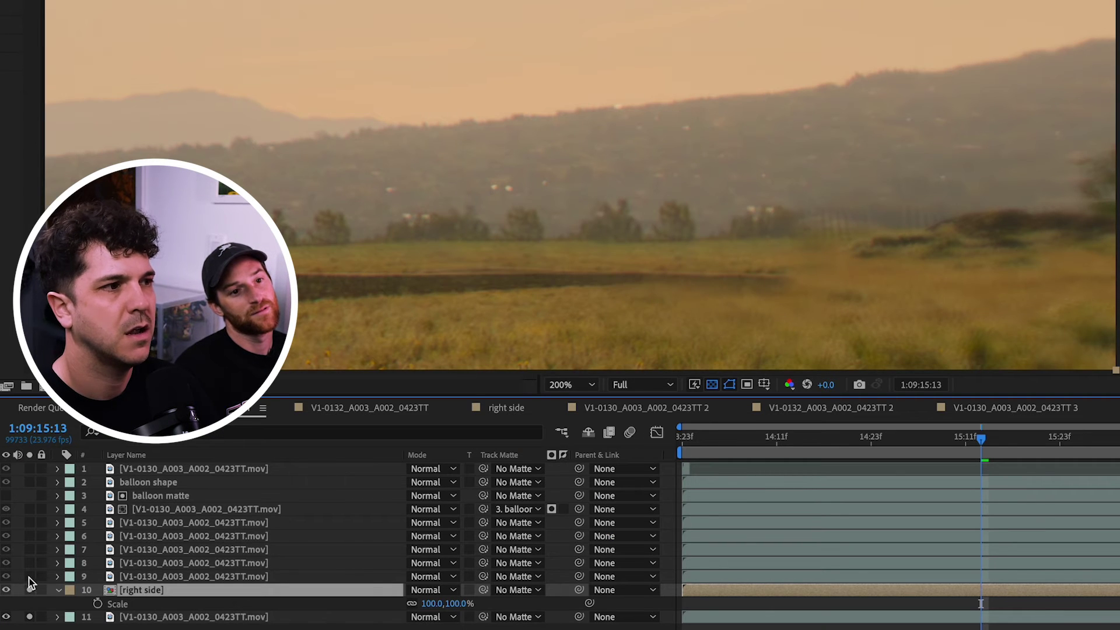
{"action": "left_click", "coordinate": [29, 577]}
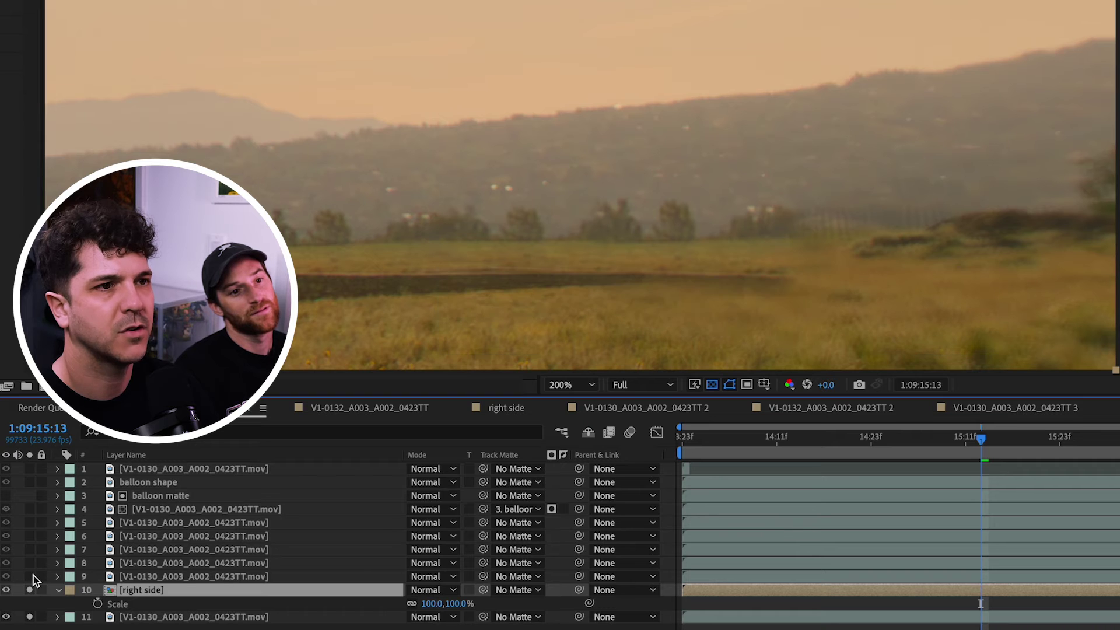
{"action": "left_click", "coordinate": [180, 574]}
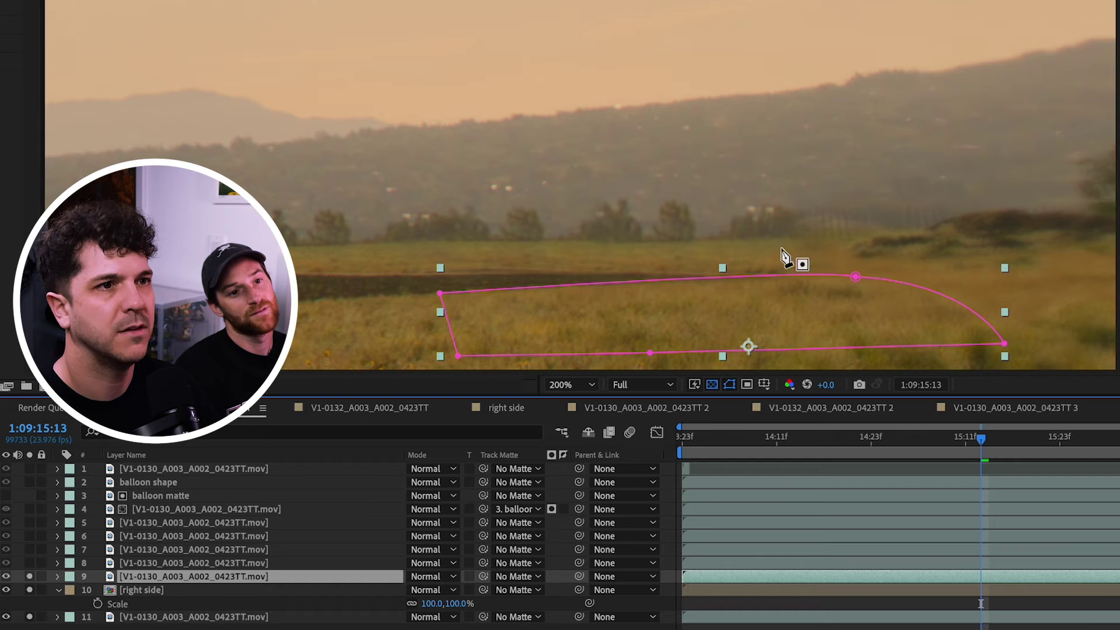
{"action": "left_click", "coordinate": [29, 563]}
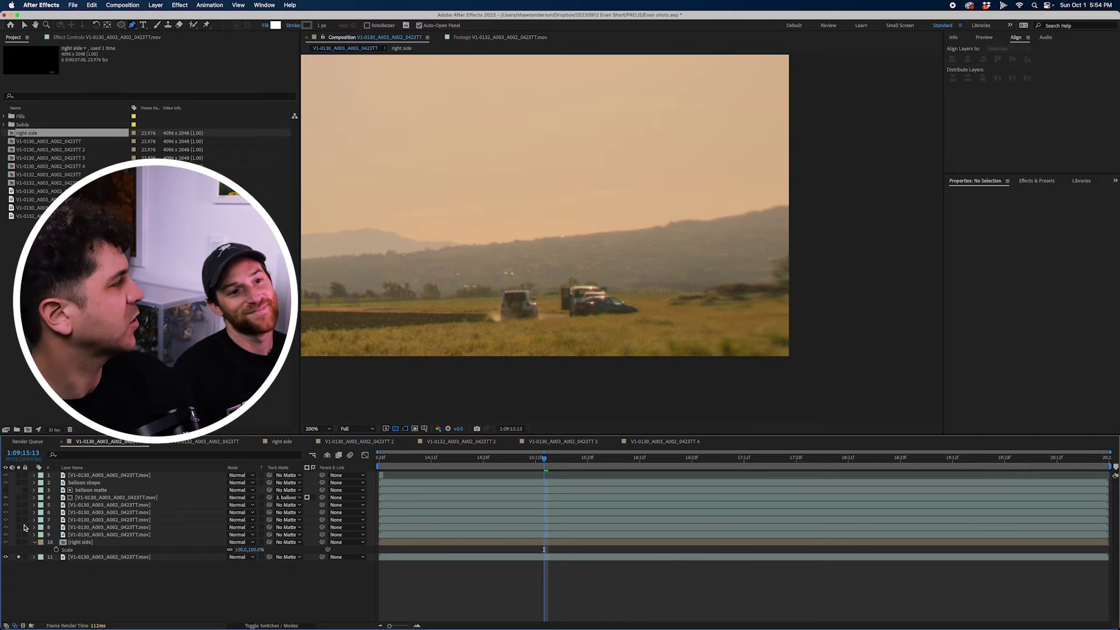
- Switch to Finder, preview HighJinx_Cut12b_0906_OriginalVFX-EO.mp4 and scrub through it to review the reference shots
{"action": "key", "text": "super+Tab"}
{"action": "key", "text": "space"}
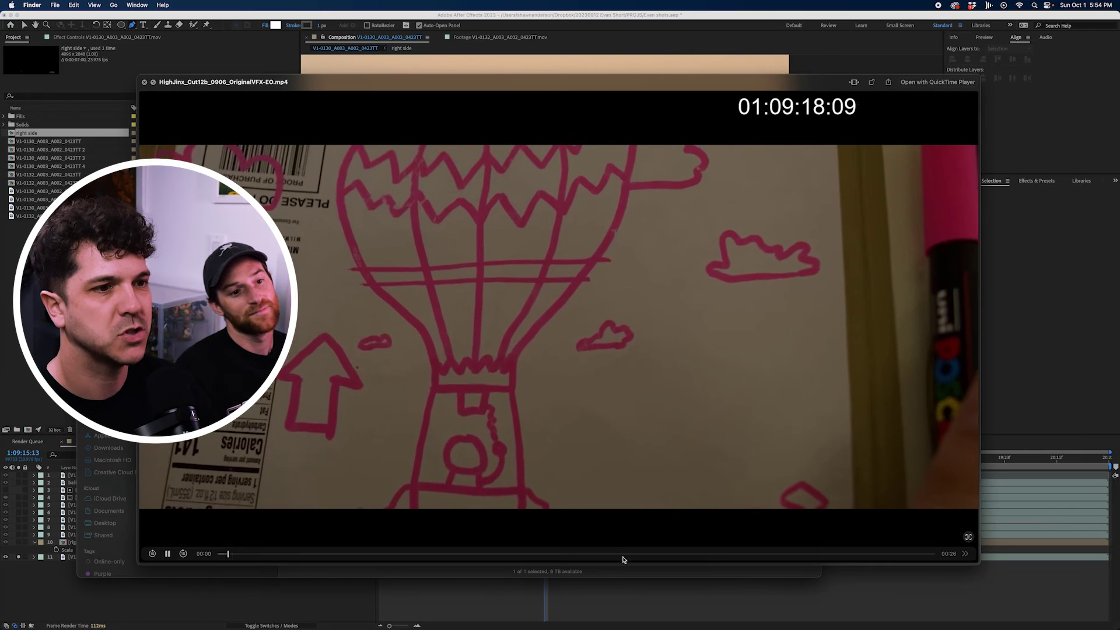
{"action": "left_click", "coordinate": [624, 553]}
{"action": "left_click_drag", "start_coordinate": [623, 555], "coordinate": [383, 557]}
{"action": "mouse_move", "coordinate": [456, 567]}
{"action": "left_mouse_down"}
{"action": "mouse_move", "coordinate": [481, 555]}
{"action": "mouse_move", "coordinate": [462, 554]}
{"action": "left_mouse_up"}
{"action": "key", "text": "space"}
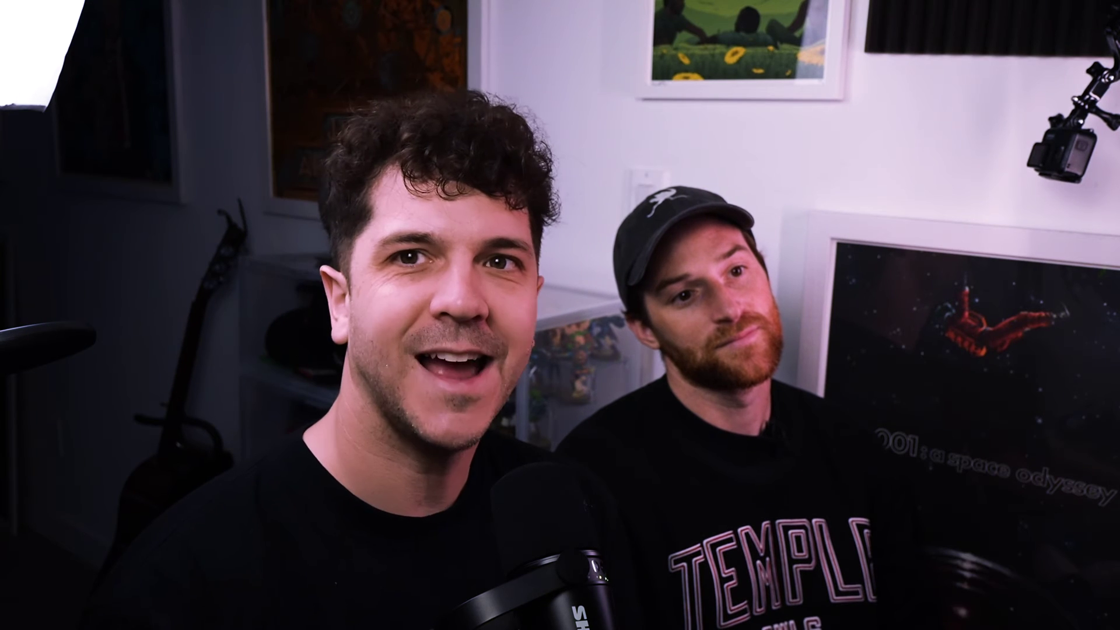